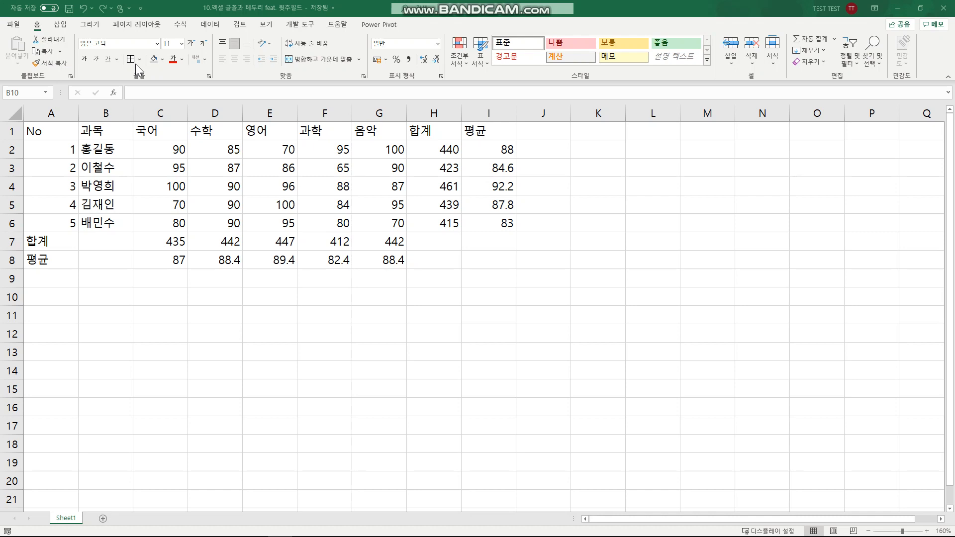
left_click(205, 59)
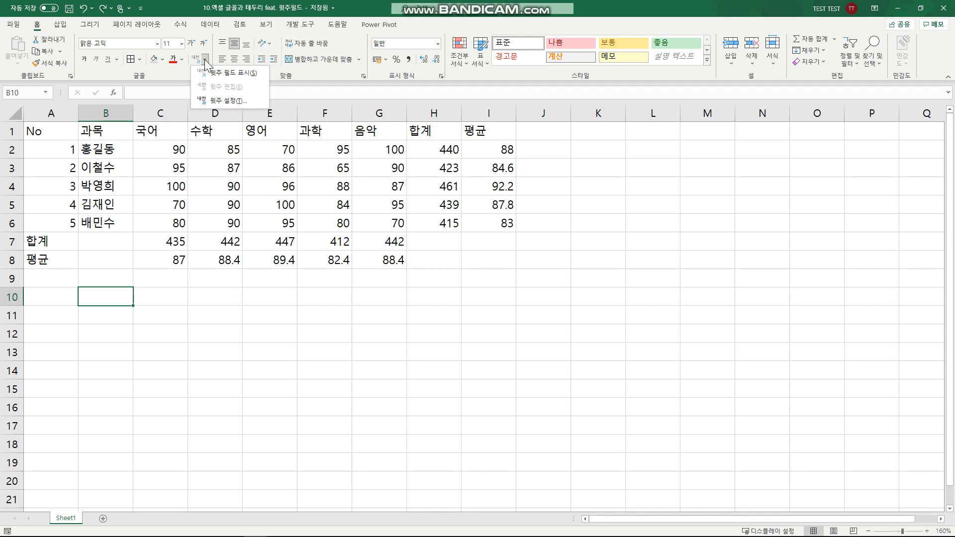
left_click(160, 297)
- Apply all borders to the whole score table in A1:I8
left_click(67, 132)
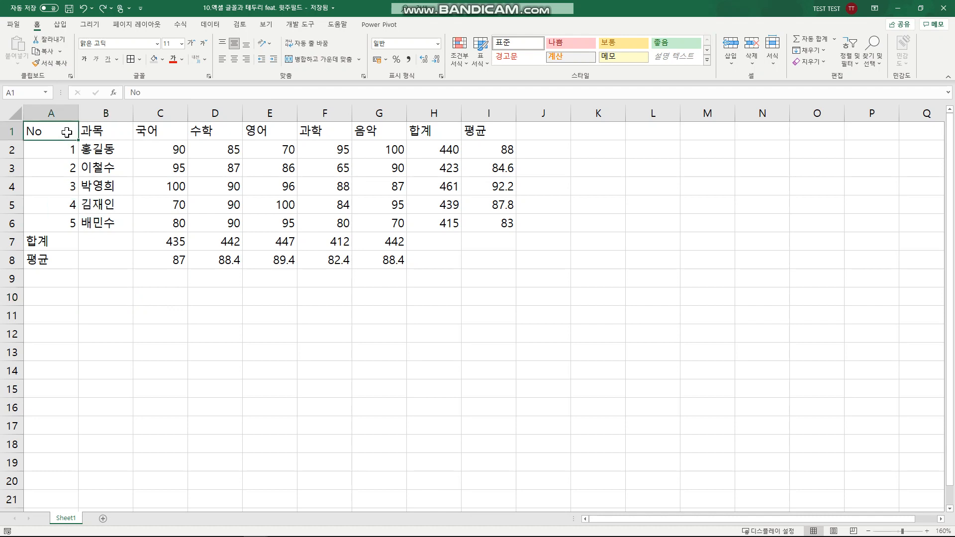
left_click_drag(67, 141, 477, 259)
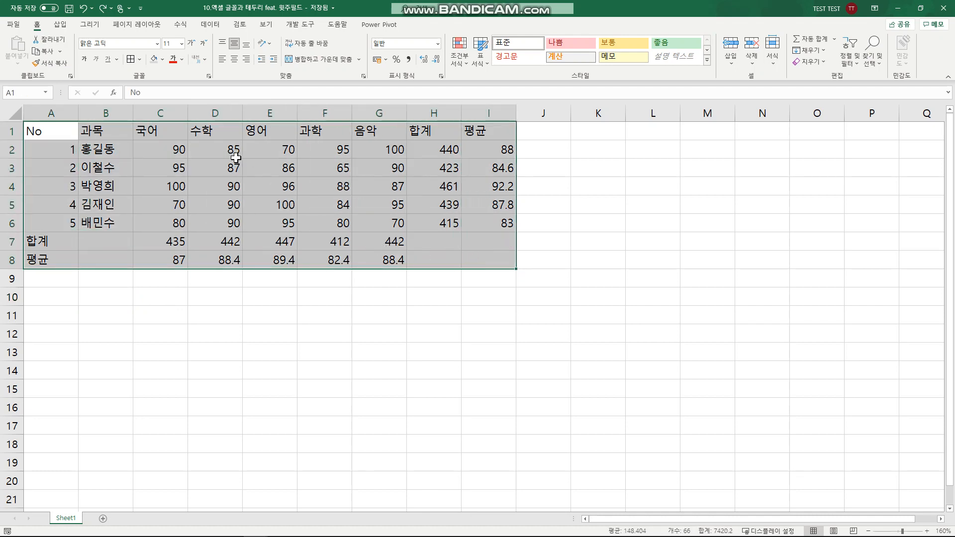
left_click(140, 59)
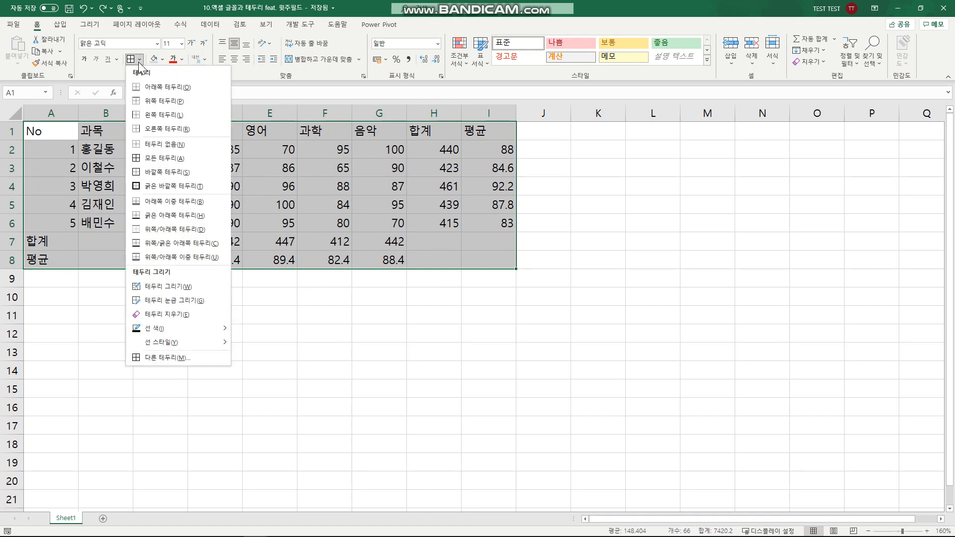
left_click(157, 158)
left_click(182, 350)
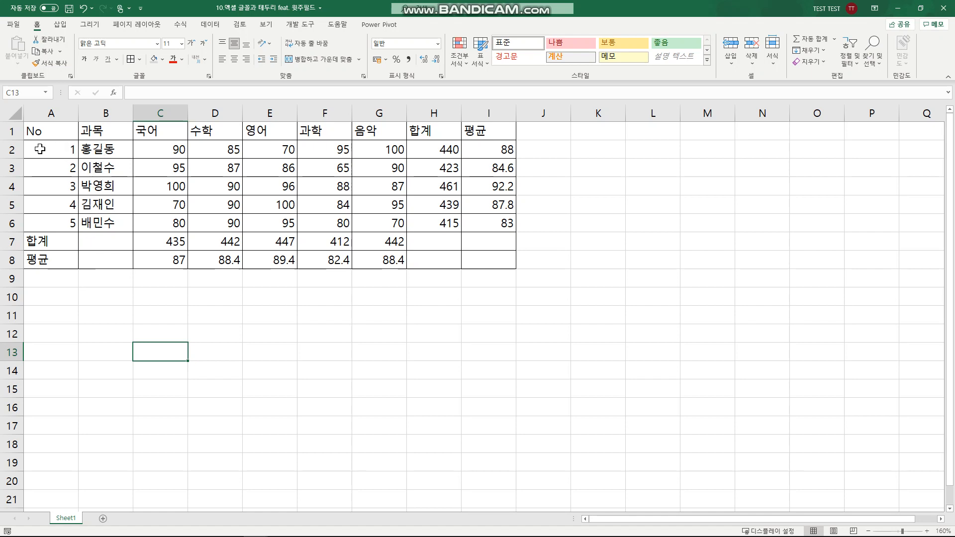
- Change the inner horizontal borders between the student rows in A2:I6 to a dotted line style
left_click_drag(39, 148, 467, 220)
left_click(141, 62)
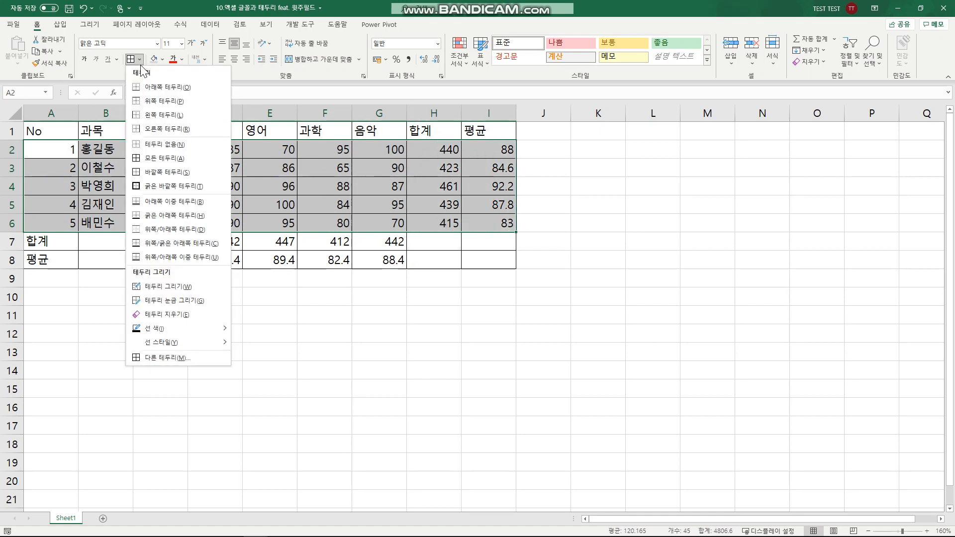
left_click(189, 357)
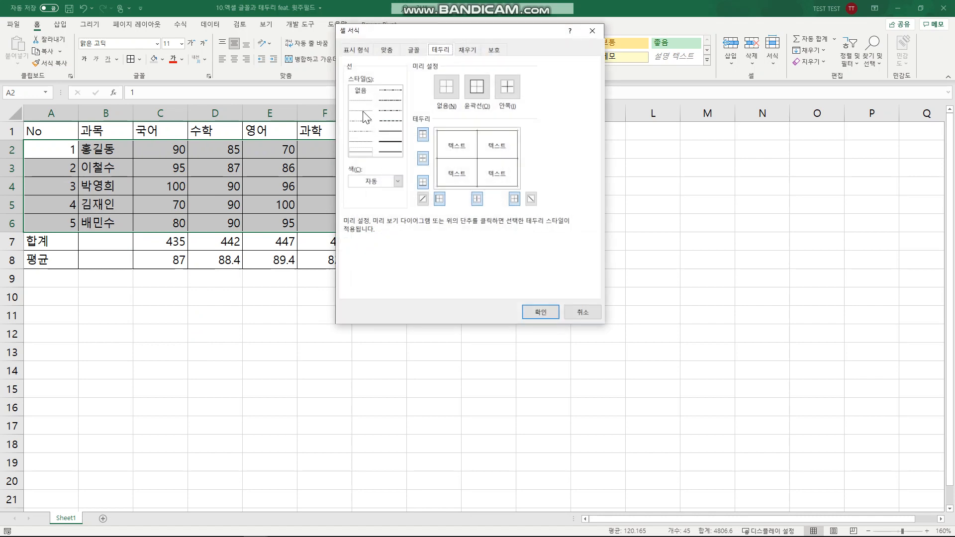
left_click(362, 111)
left_click(541, 312)
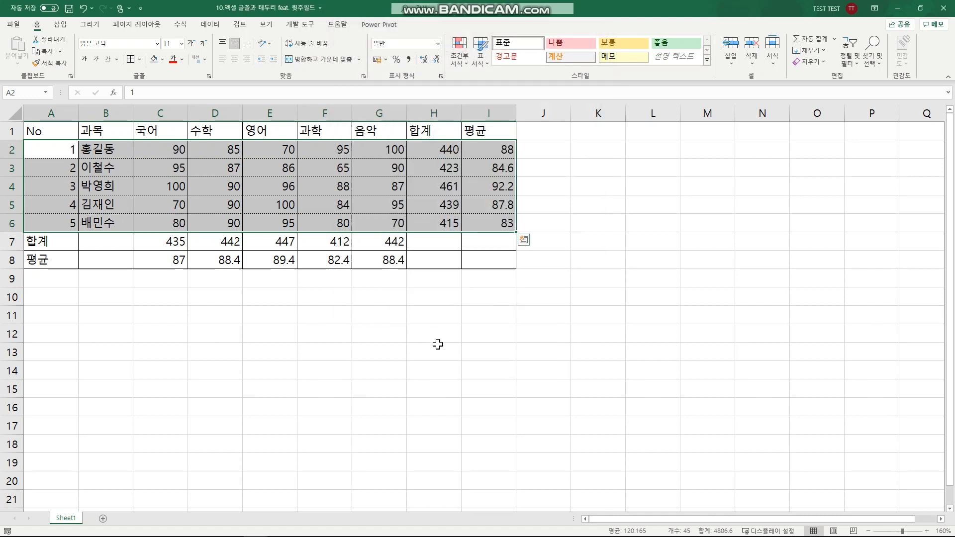
left_click(437, 349)
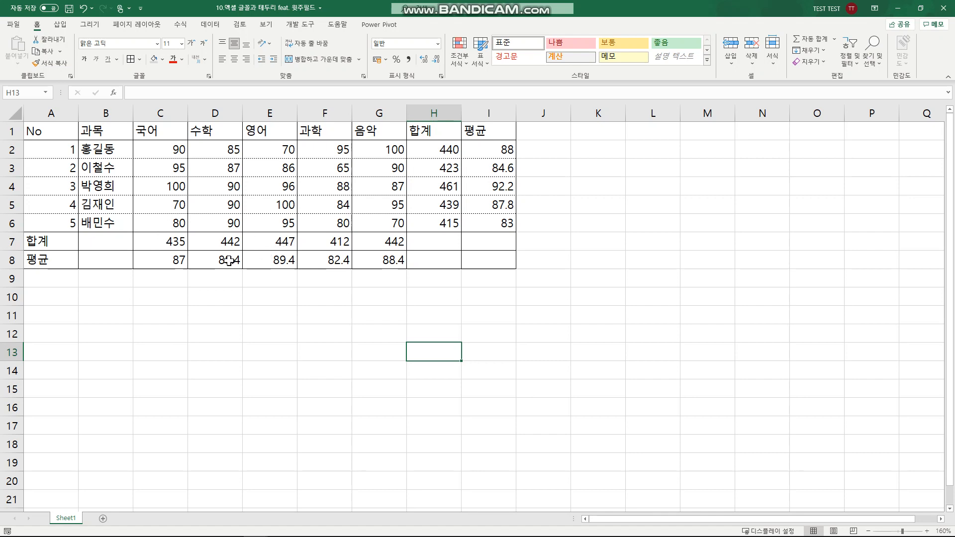
right_click(155, 194)
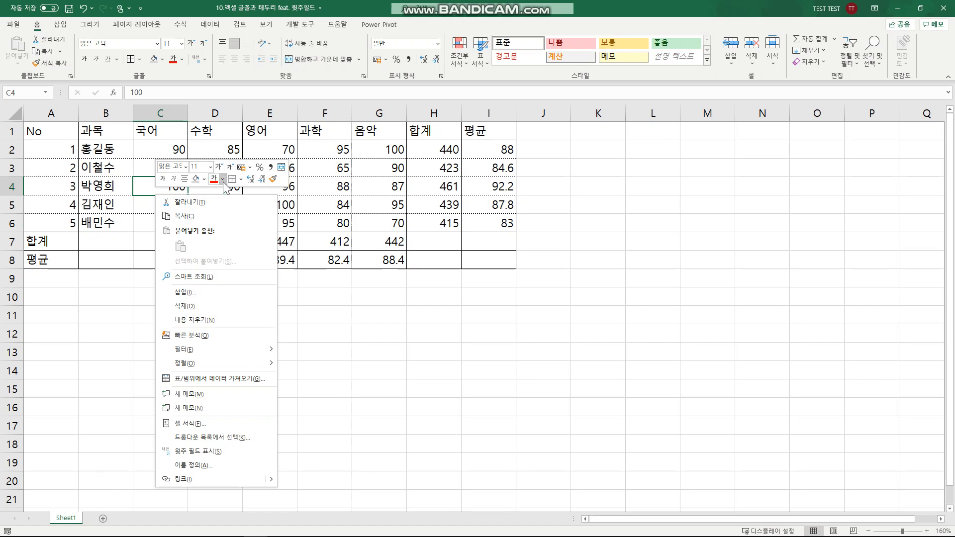
left_click(383, 315)
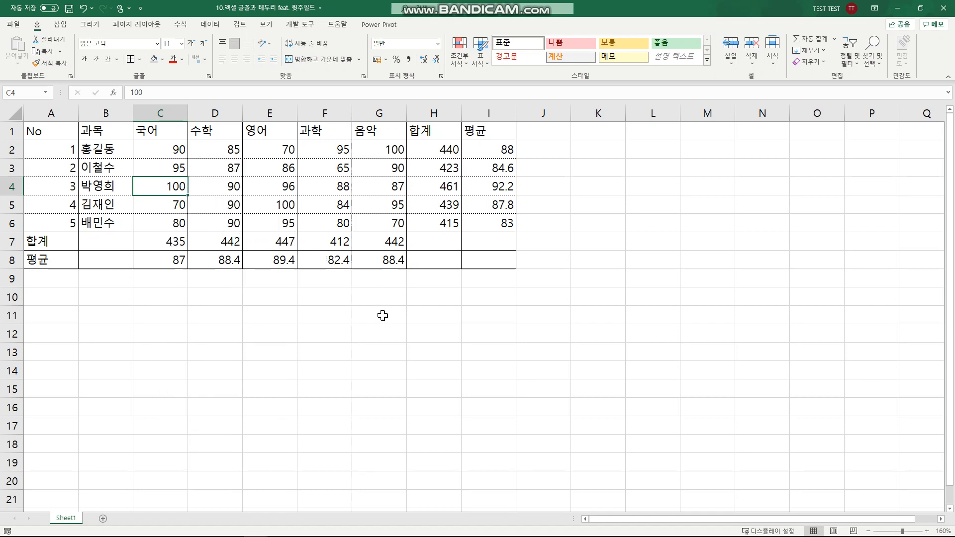
left_click(214, 340)
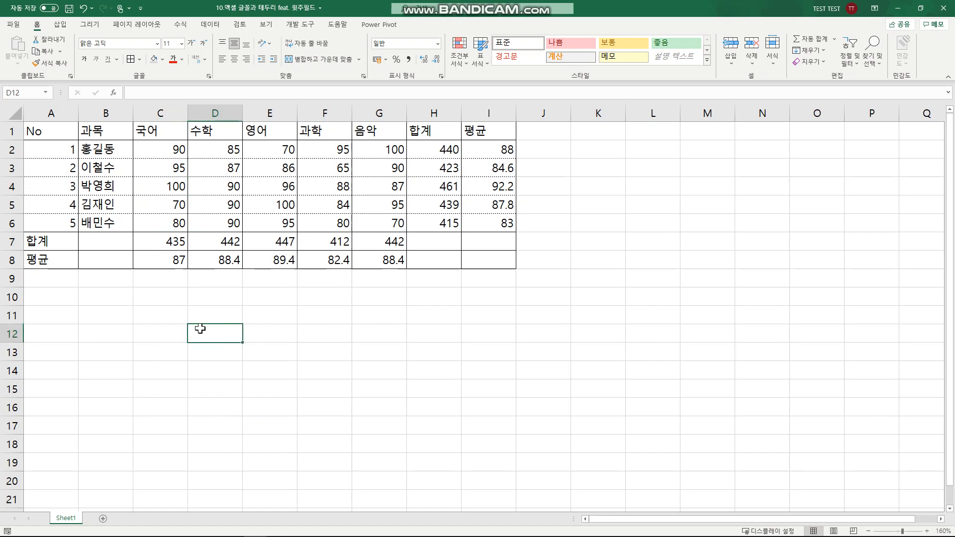
- Fill the total and average rows A7:I8 and the total and average columns H1:I6 with light gray
left_click_drag(65, 244, 494, 262)
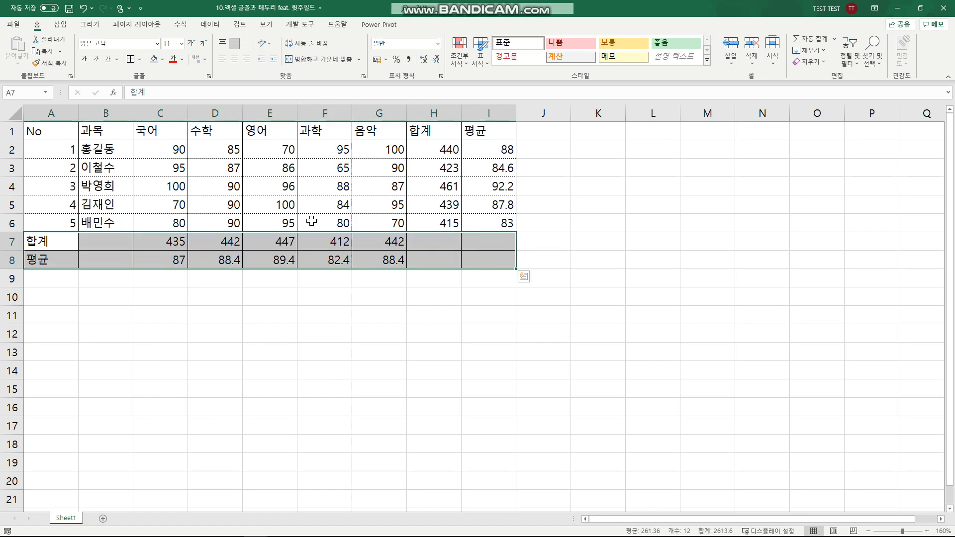
left_click(160, 61)
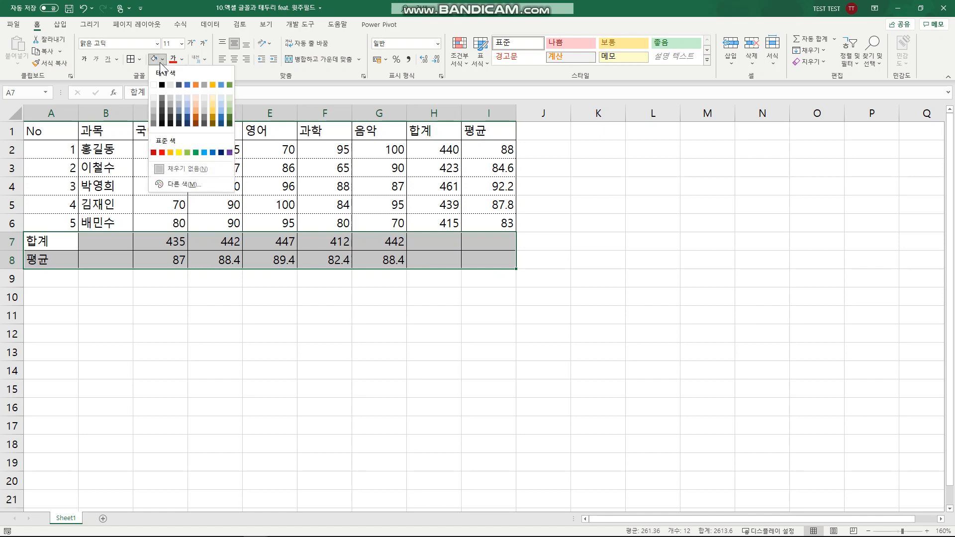
left_click(153, 103)
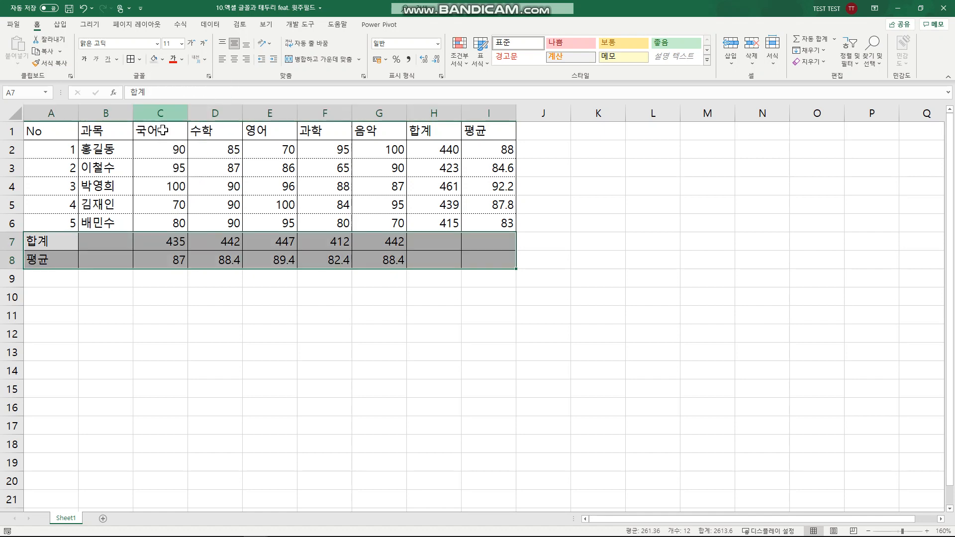
left_click_drag(442, 130, 491, 221)
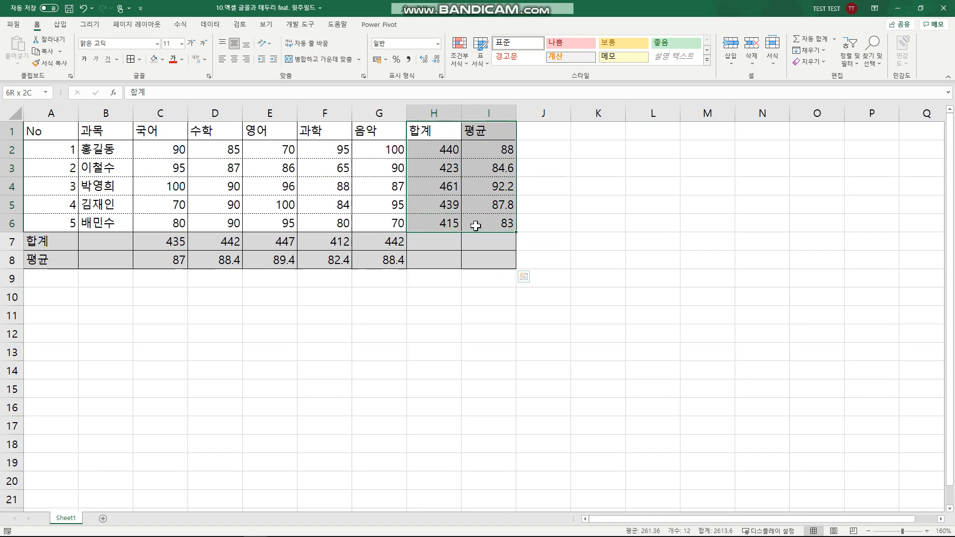
left_click(151, 61)
left_click(177, 348)
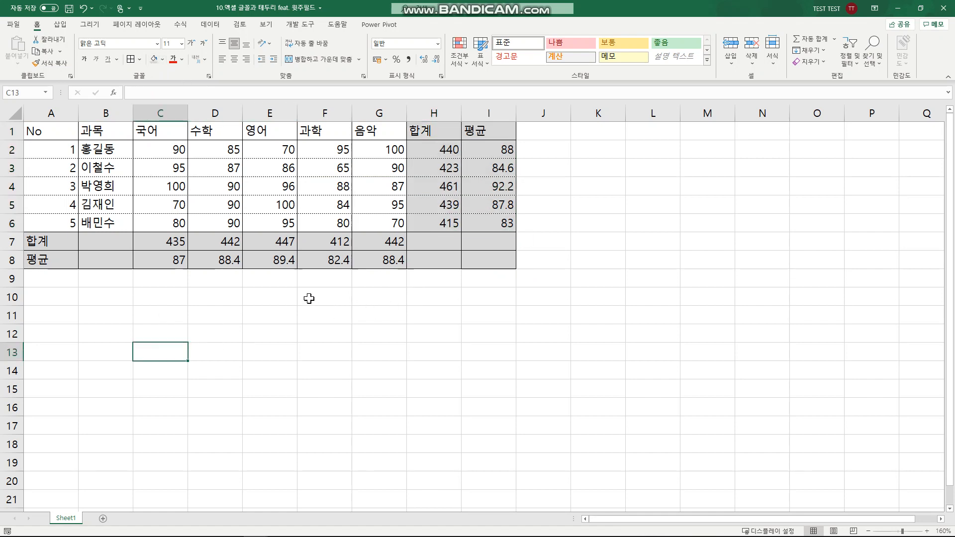
- Fill the number and name columns A1:B8 and the header row A1:I1 with standard yellow
left_click_drag(69, 129, 100, 251)
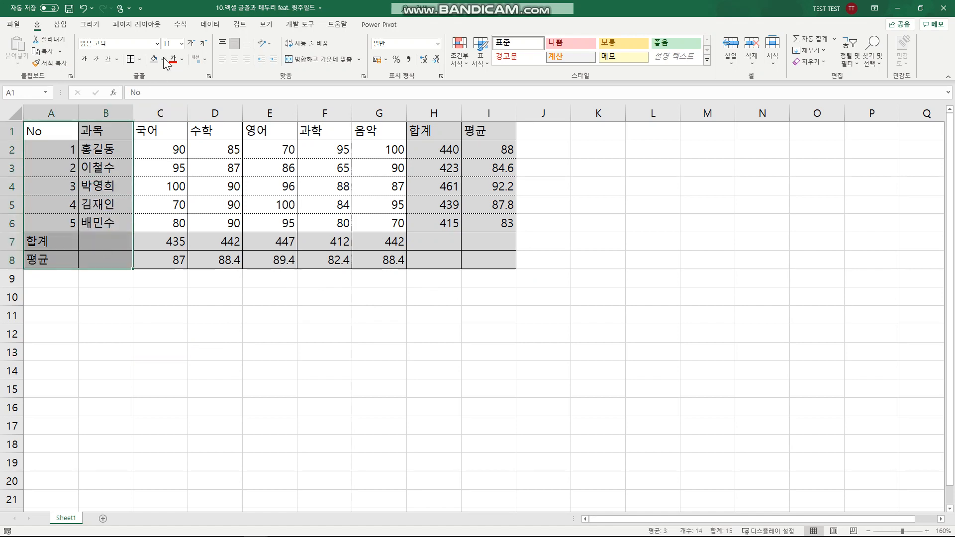
left_click(163, 59)
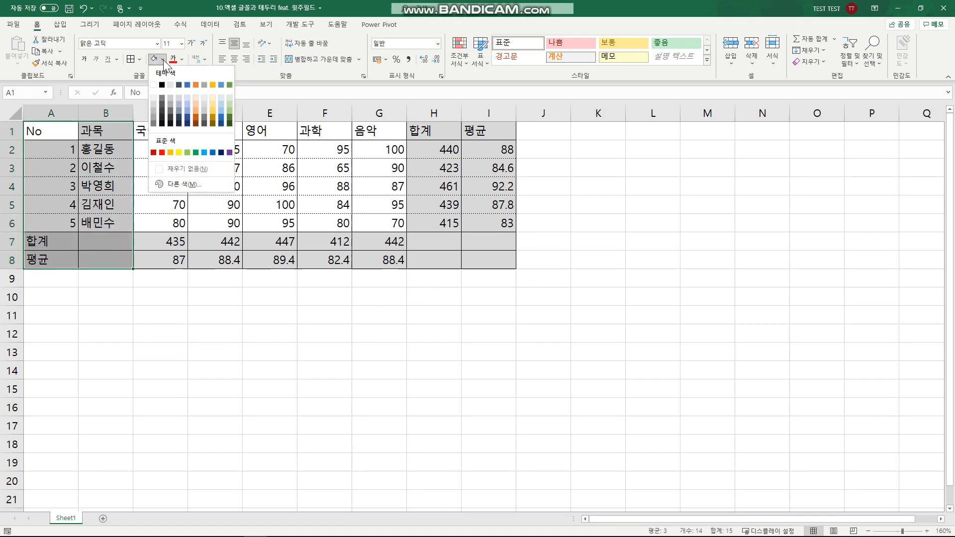
left_click(179, 152)
left_click_drag(78, 132, 486, 131)
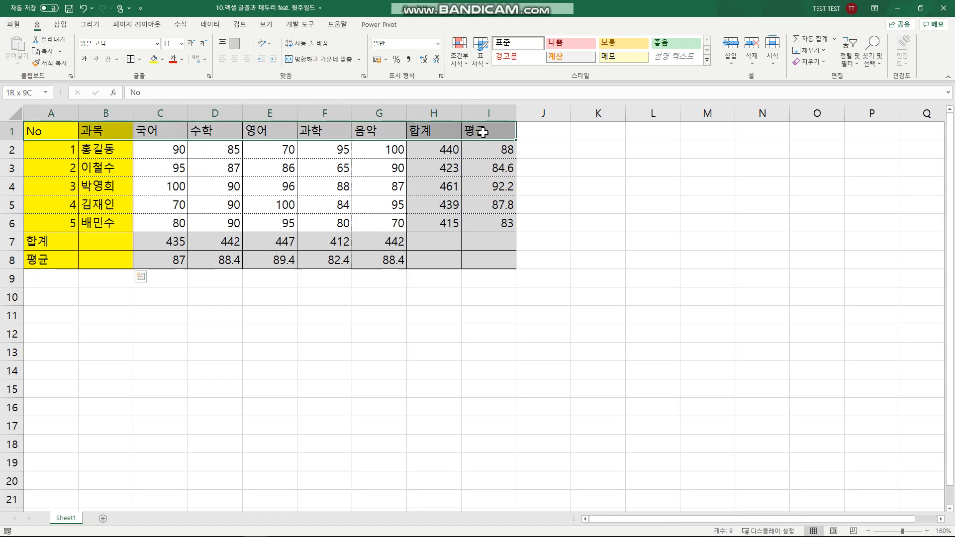
left_click(152, 61)
left_click(212, 337)
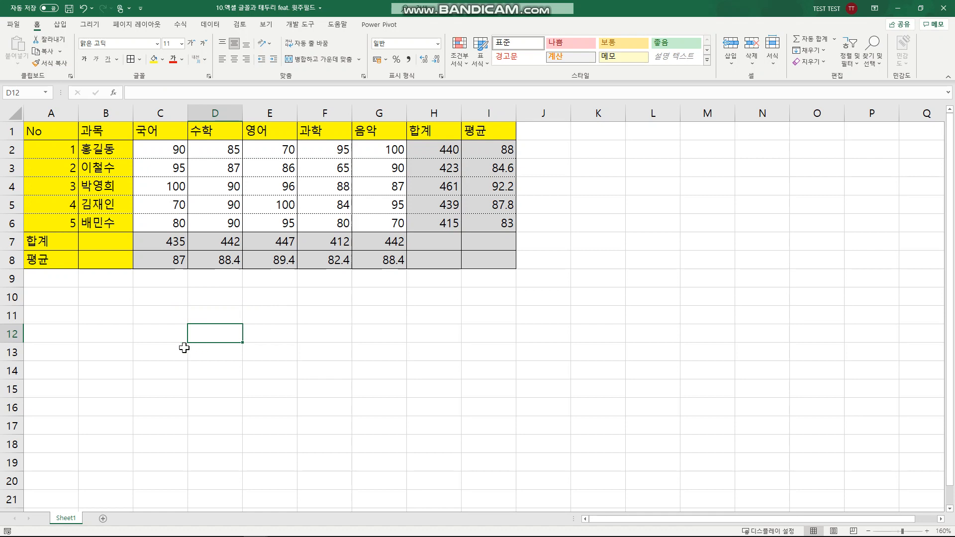
left_click(161, 303)
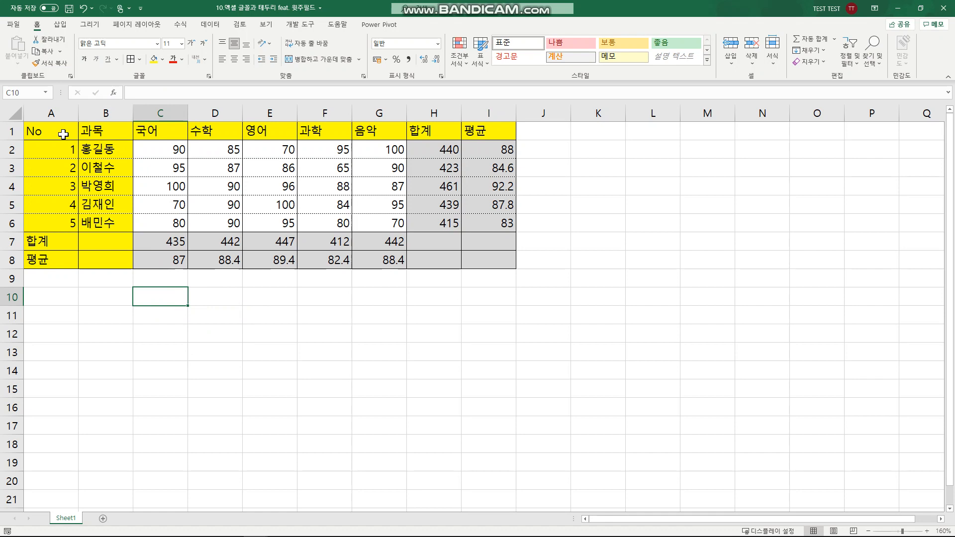
- Set the font of the total and average rows A7:I8 to 경기천년바탕 Regular
left_click_drag(74, 241, 486, 258)
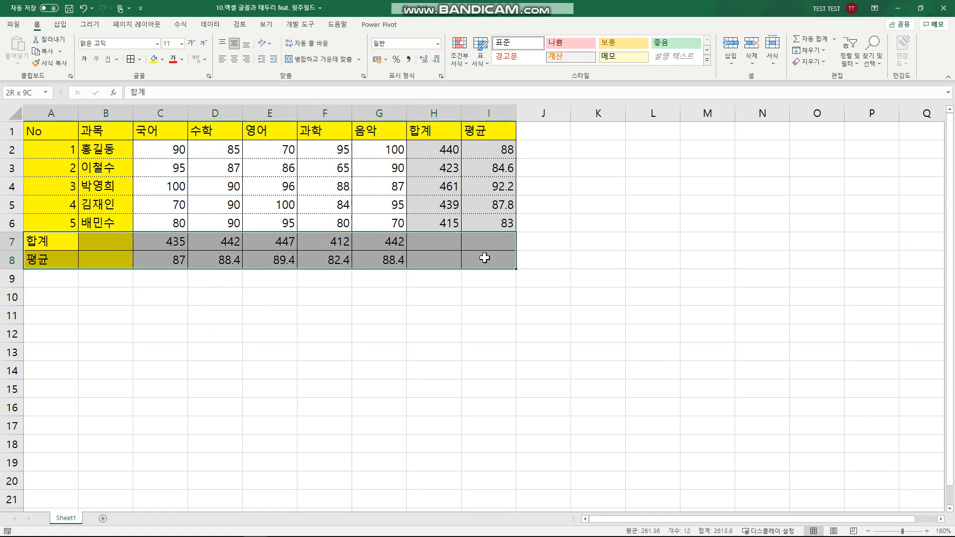
left_click(156, 43)
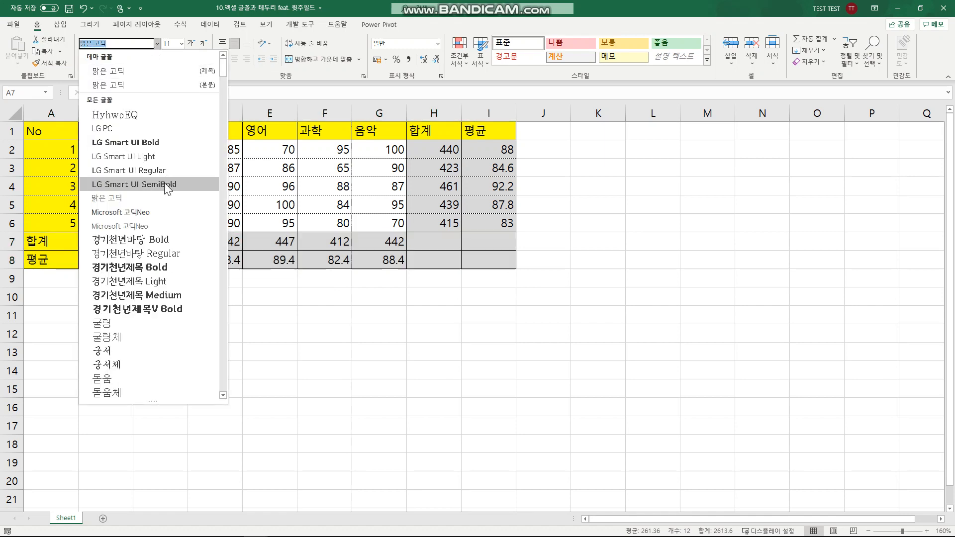
scroll(164, 183, "down", 1)
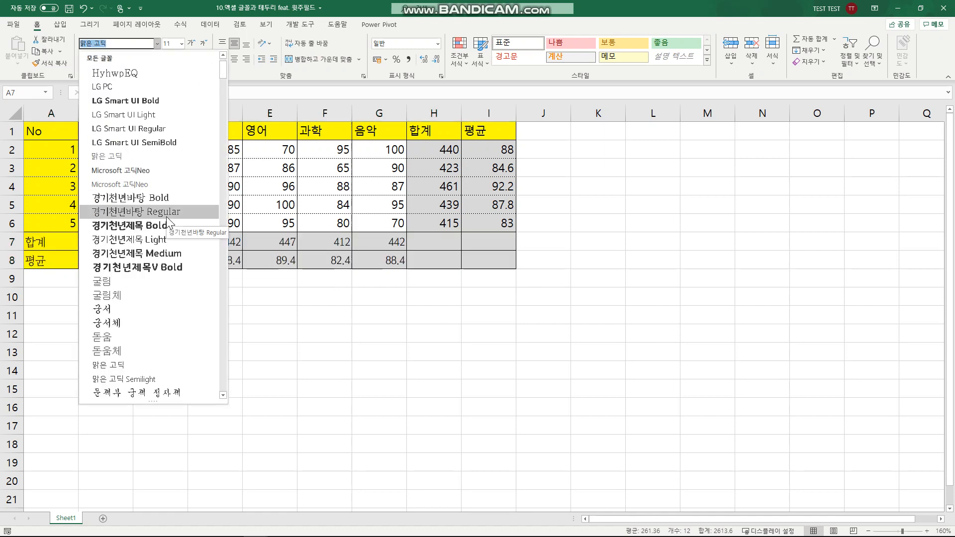
left_click(166, 216)
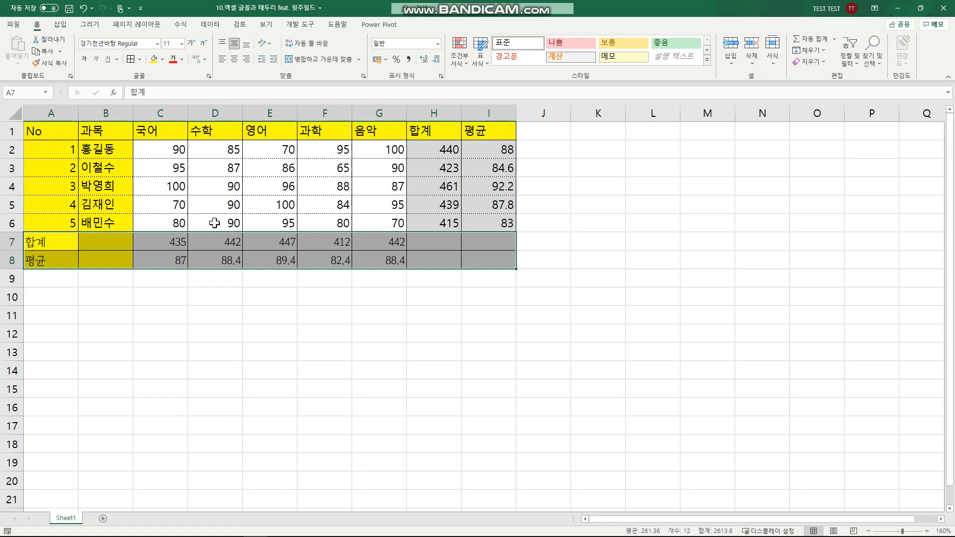
left_click(473, 236)
- Set the font of the total and average columns H1:I8 to 경기천년바탕 Regular
left_click_drag(437, 126, 465, 256)
left_click(157, 44)
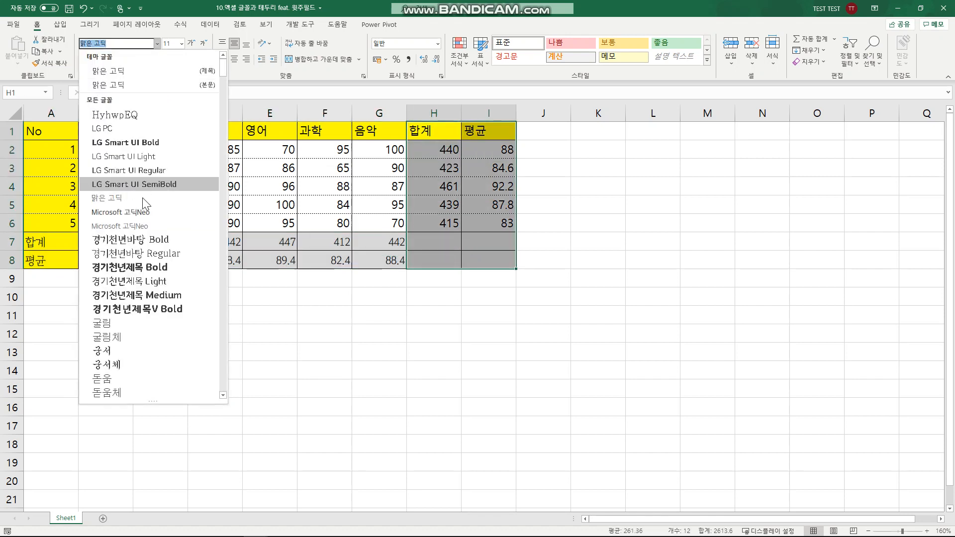
left_click(154, 253)
left_click(205, 295)
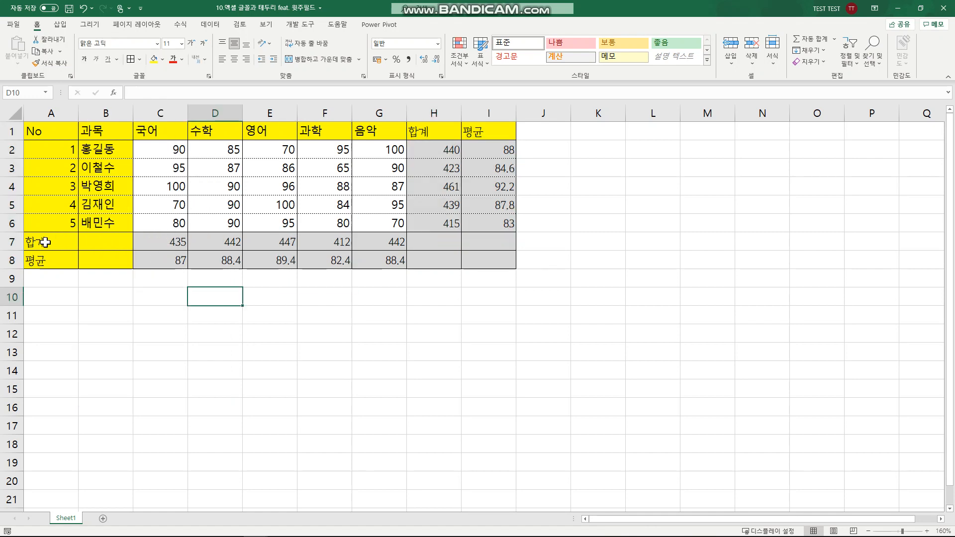
- Make the total and average rows A7:I8 and the total and average columns H1:I7 bold
left_click_drag(47, 244, 490, 262)
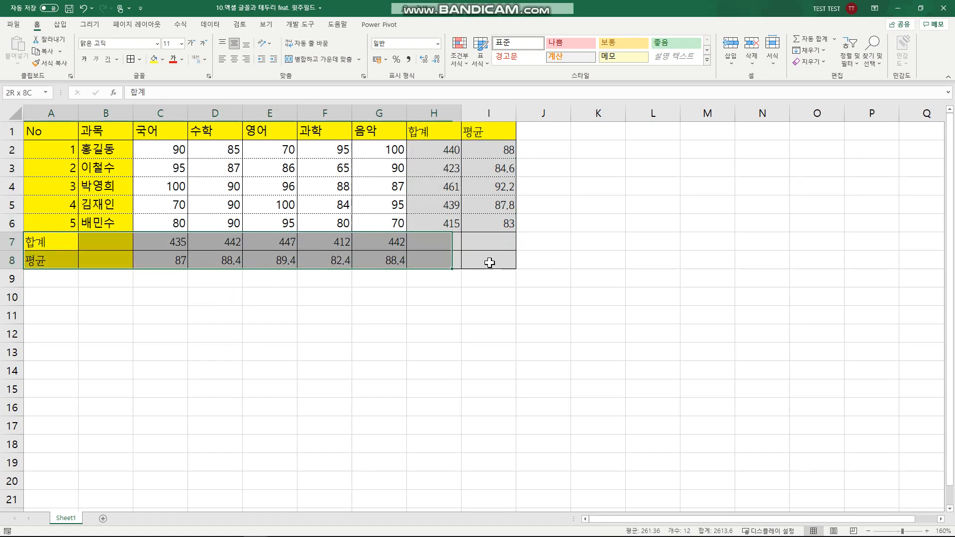
left_click(85, 61)
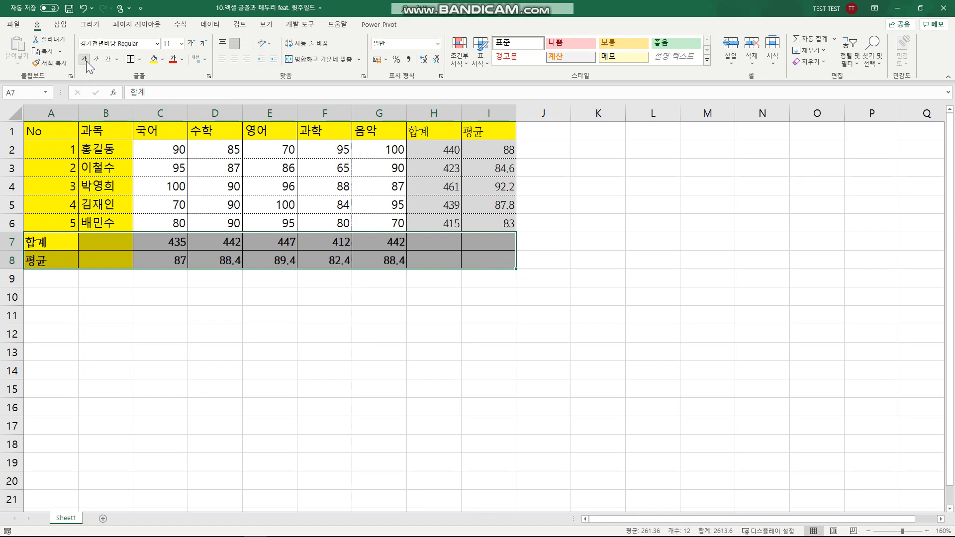
left_click_drag(438, 131, 484, 241)
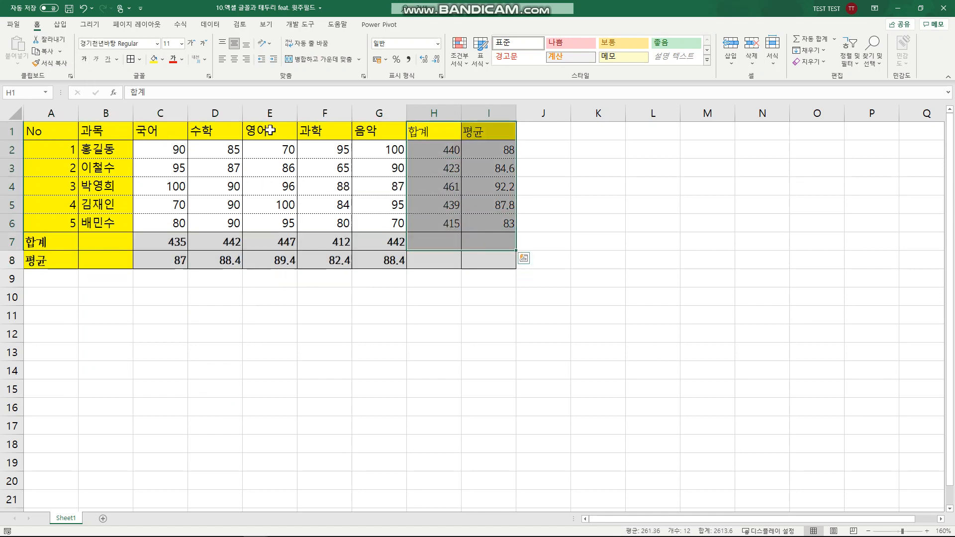
left_click(86, 62)
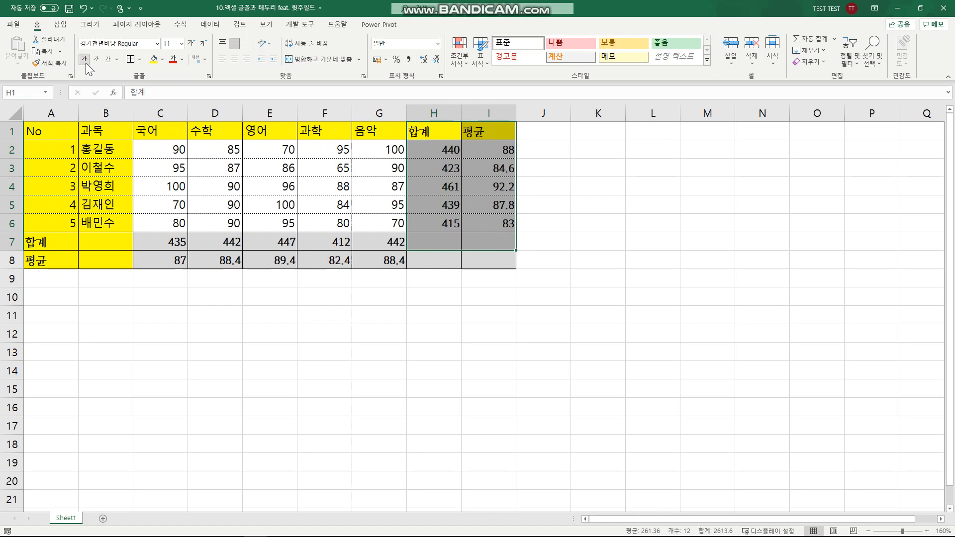
left_click(254, 303)
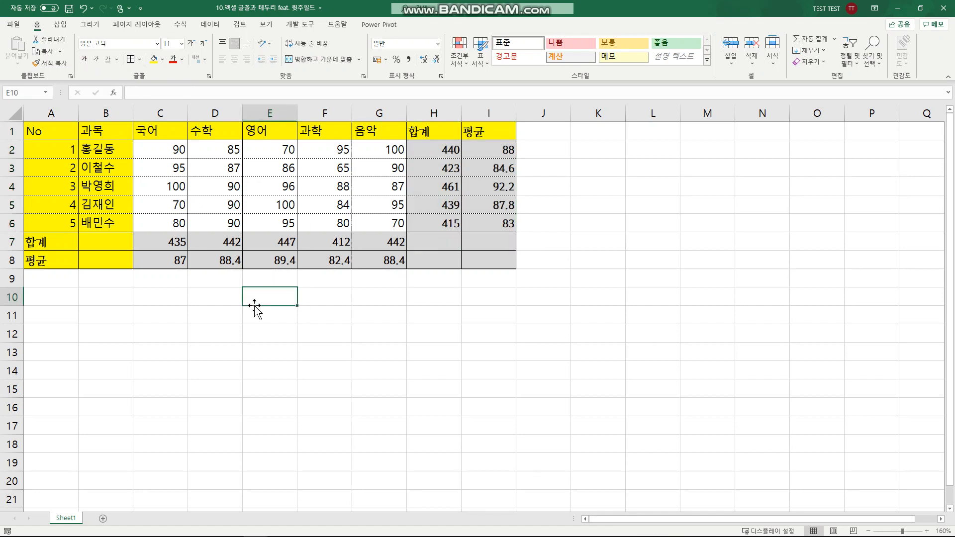
- Italicize the score in cell C4
left_click(166, 194)
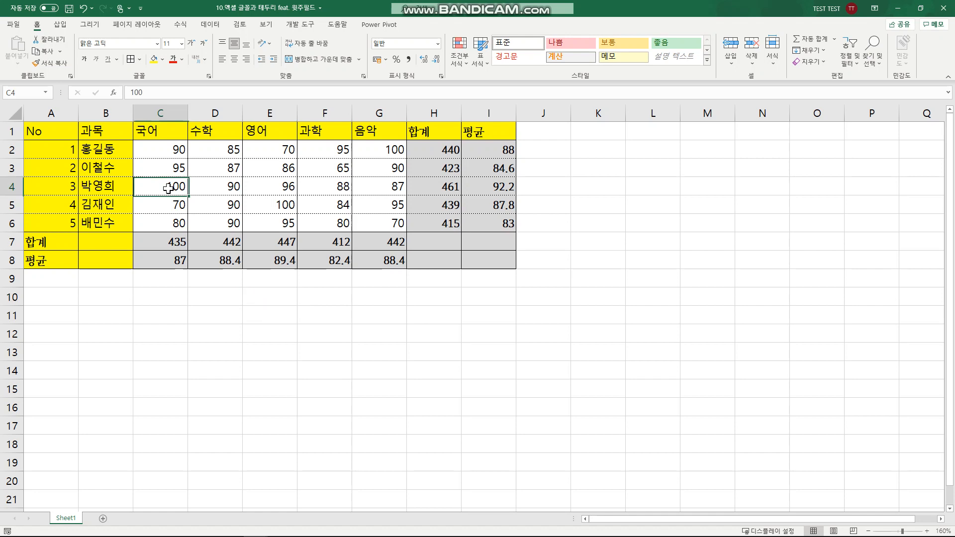
left_click(97, 58)
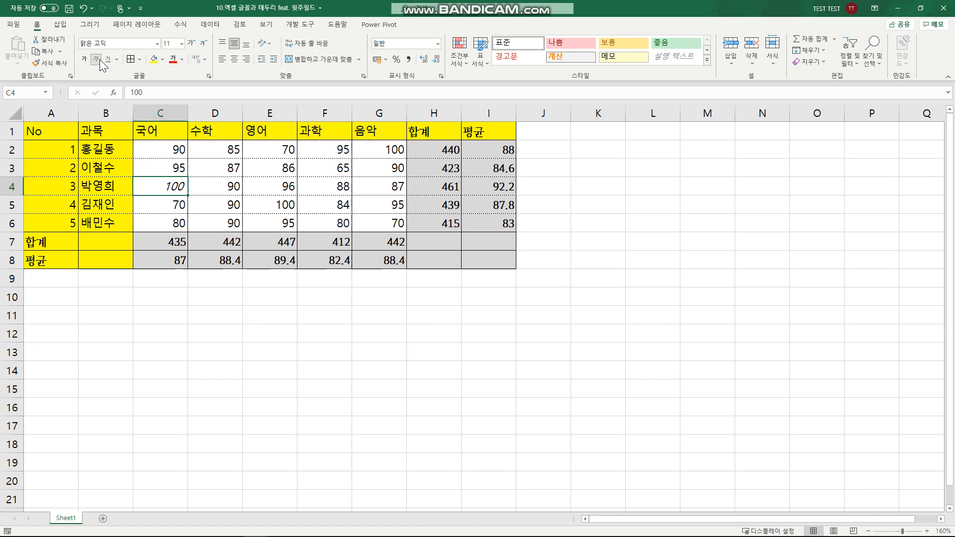
- Underline the italic score in cell C4 with a single underline
left_click(105, 60)
left_click(117, 60)
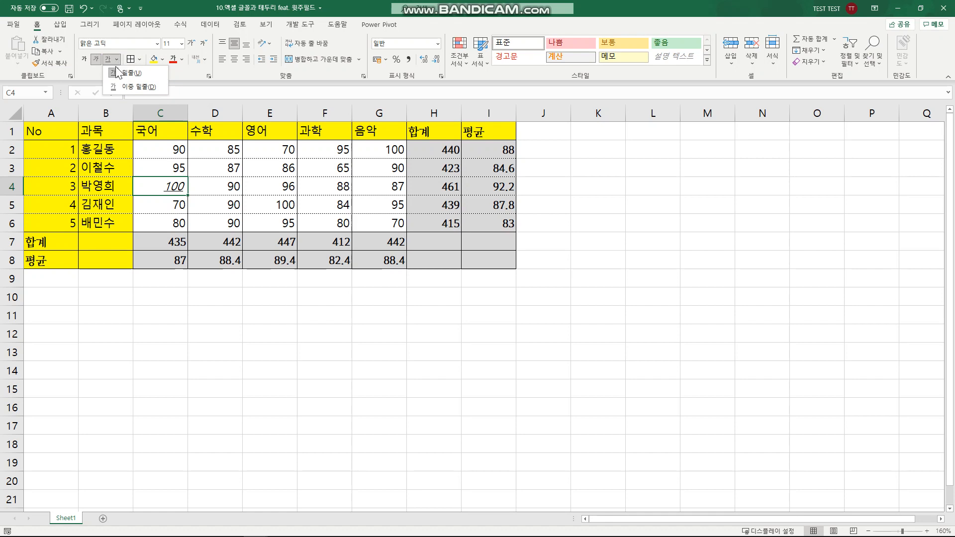
left_click(115, 69)
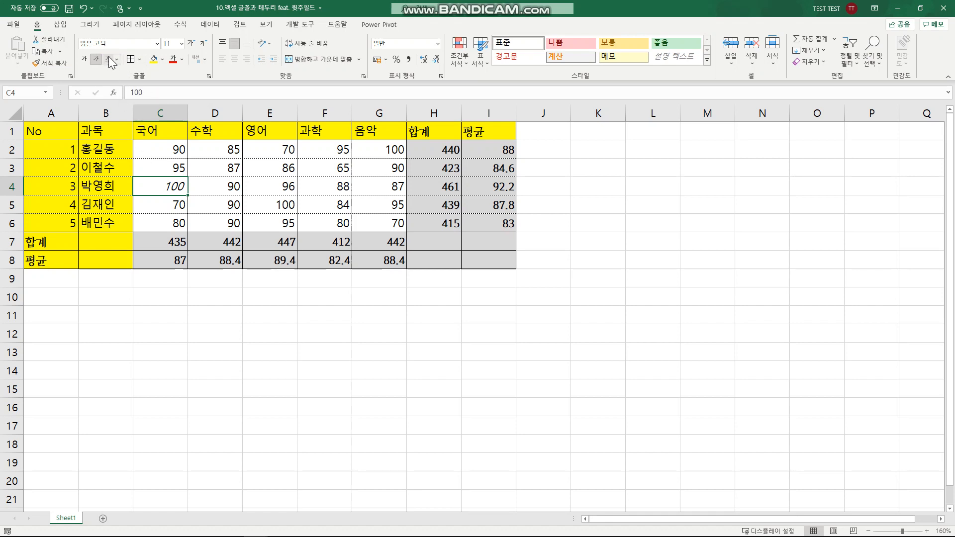
left_click(182, 285)
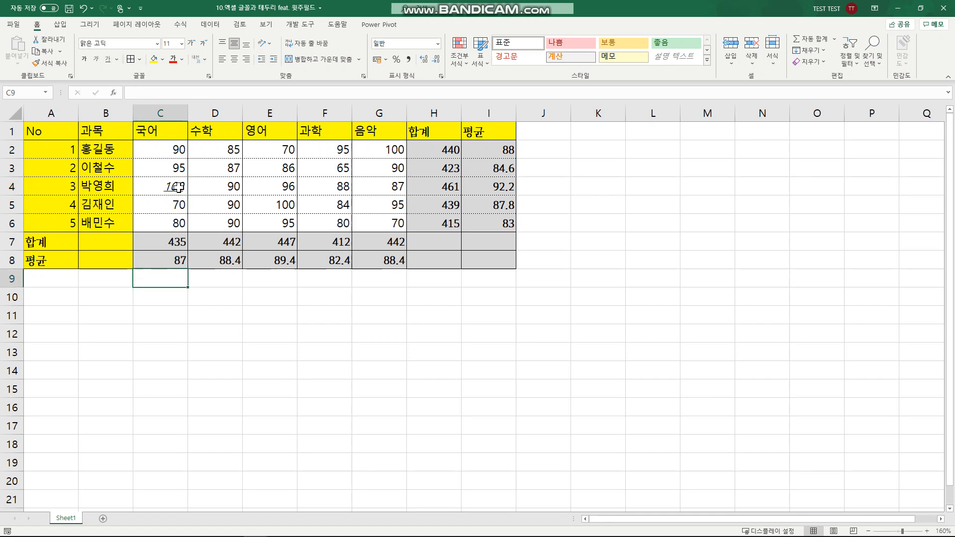
- Italicize and underline the 100 score in cell G2
left_click(393, 152)
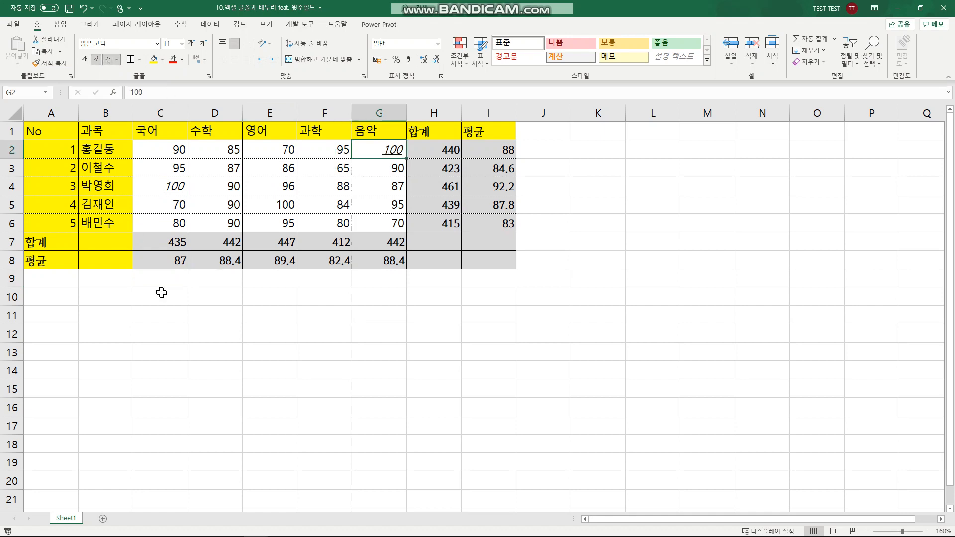
left_click(182, 344)
left_click(201, 292)
- Set the font color of the two underlined scores in cells C4 and G2 to red
left_click(164, 187)
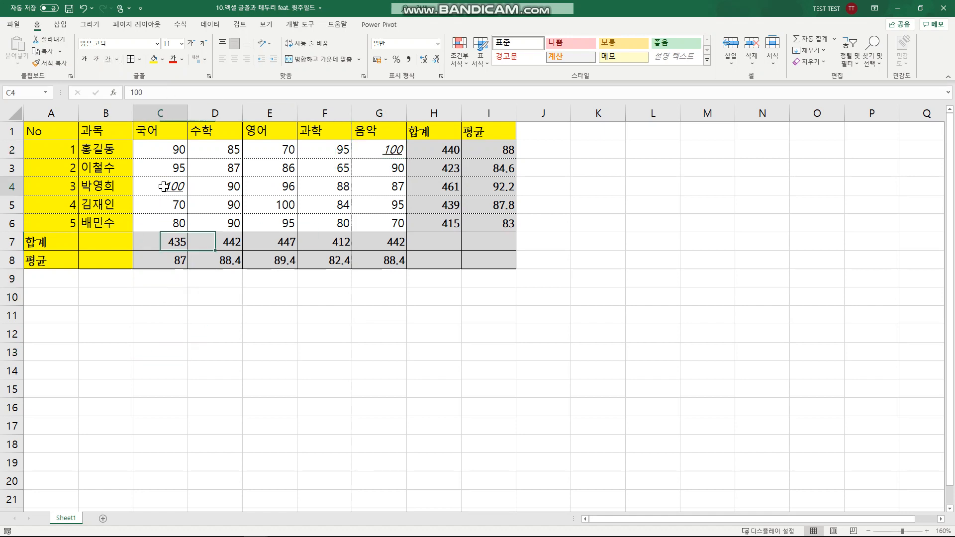
left_click(172, 59)
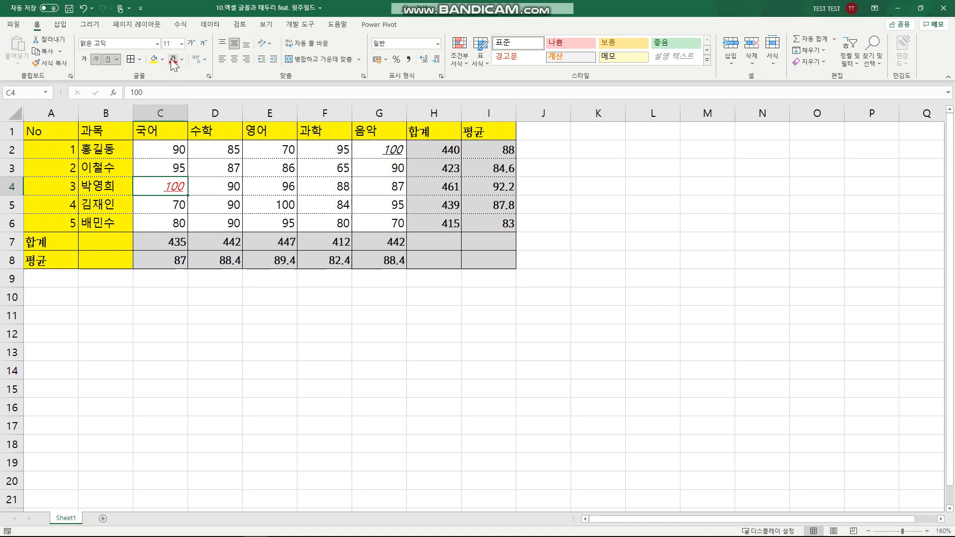
left_click(368, 150)
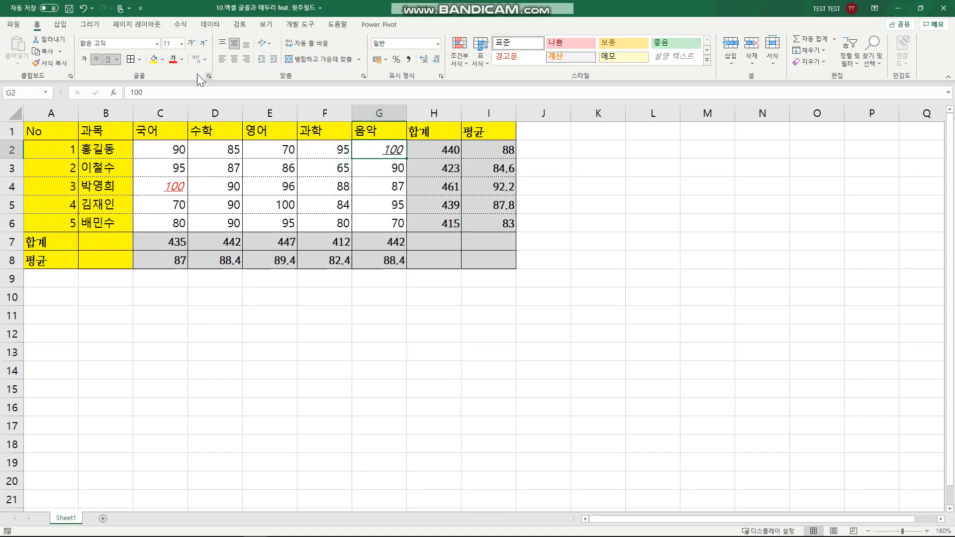
left_click(173, 59)
left_click(182, 59)
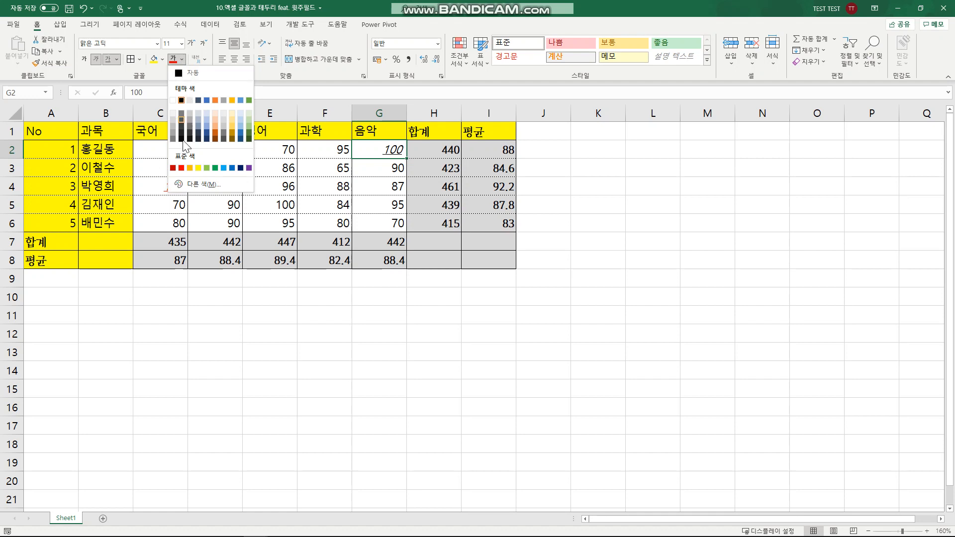
left_click(181, 168)
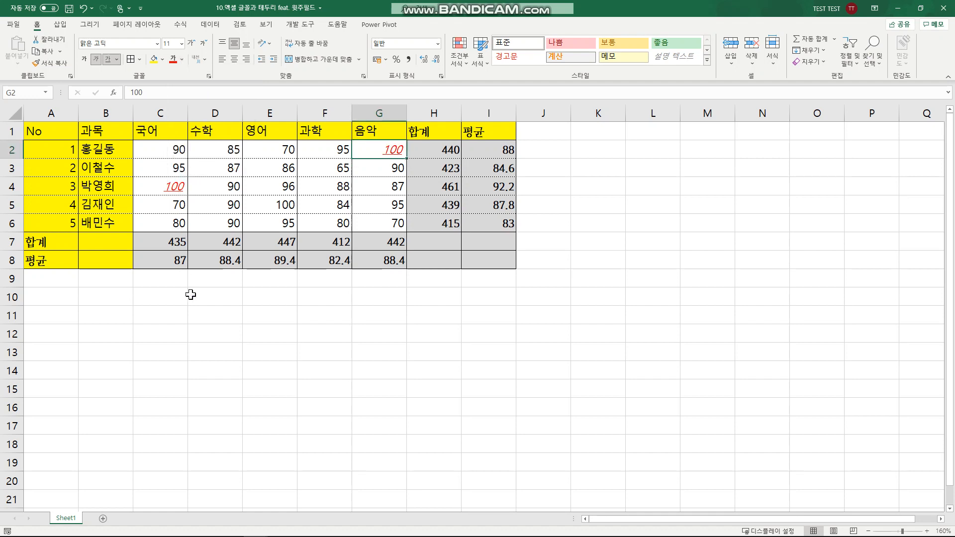
left_click(198, 312)
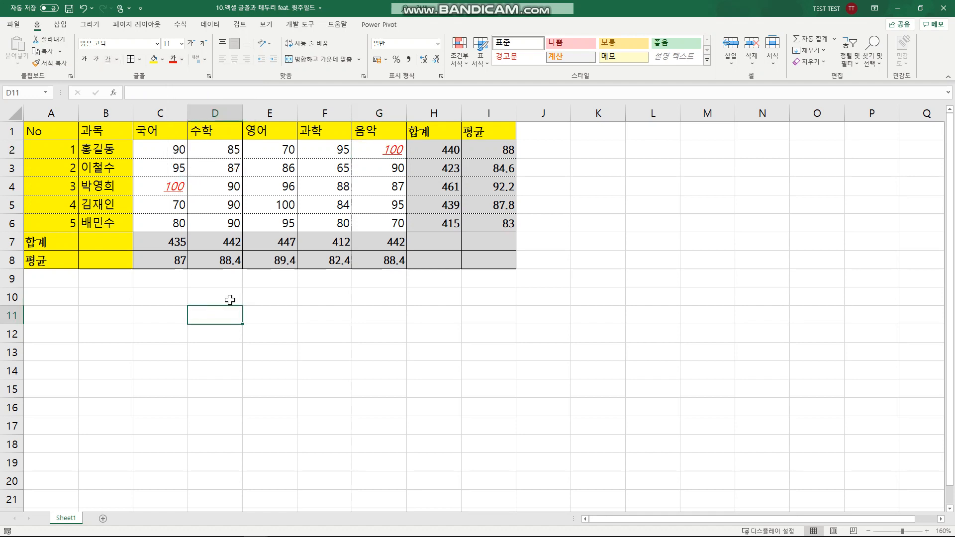
left_click(389, 323)
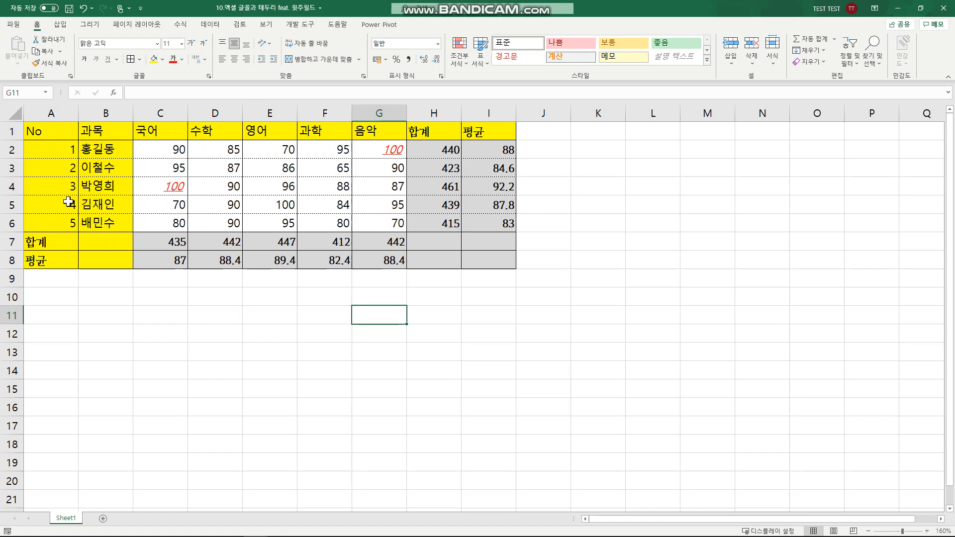
left_click_drag(64, 243, 251, 256)
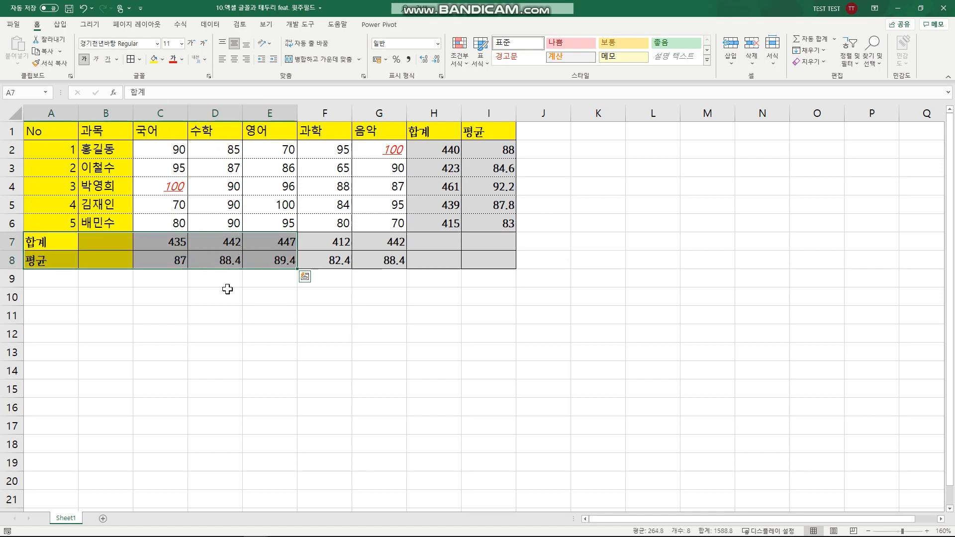
left_click(228, 291)
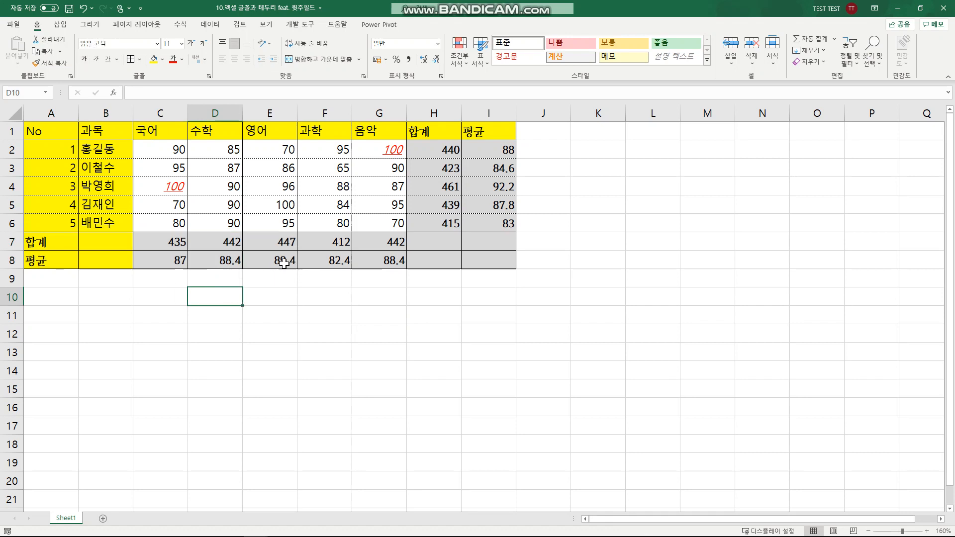
- Try font sizes 12 and 16 on the 영어 column E1:E8 and settle on size 14
left_click_drag(280, 137, 287, 263)
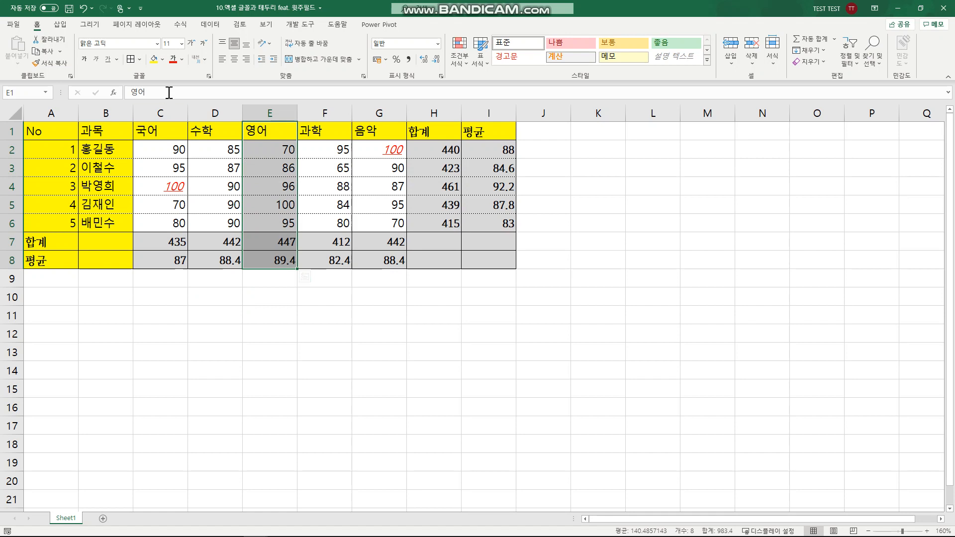
left_click(181, 44)
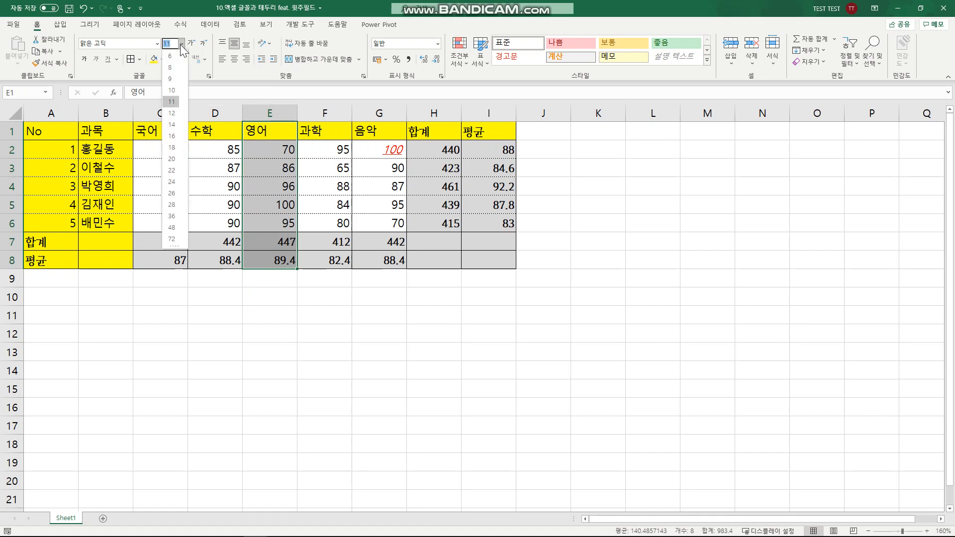
left_click(171, 113)
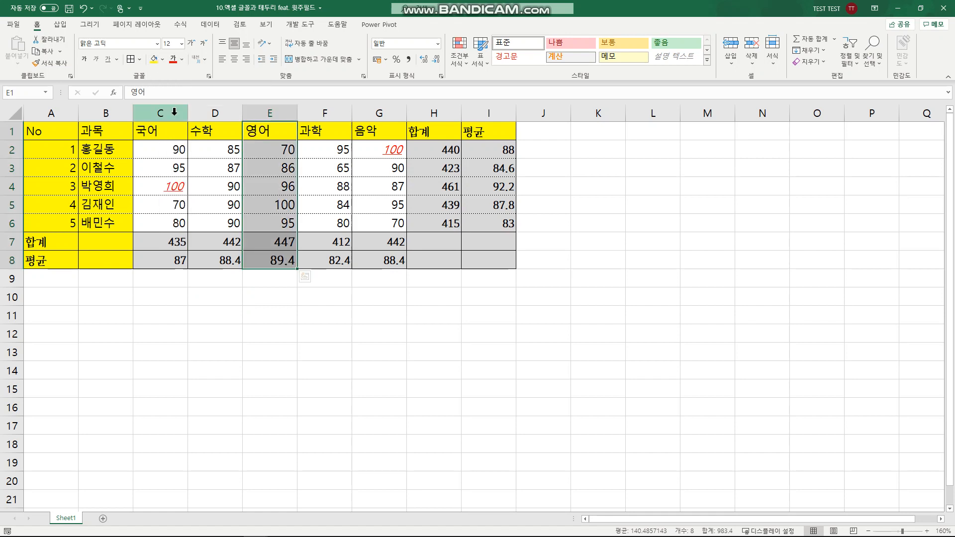
left_click(194, 47)
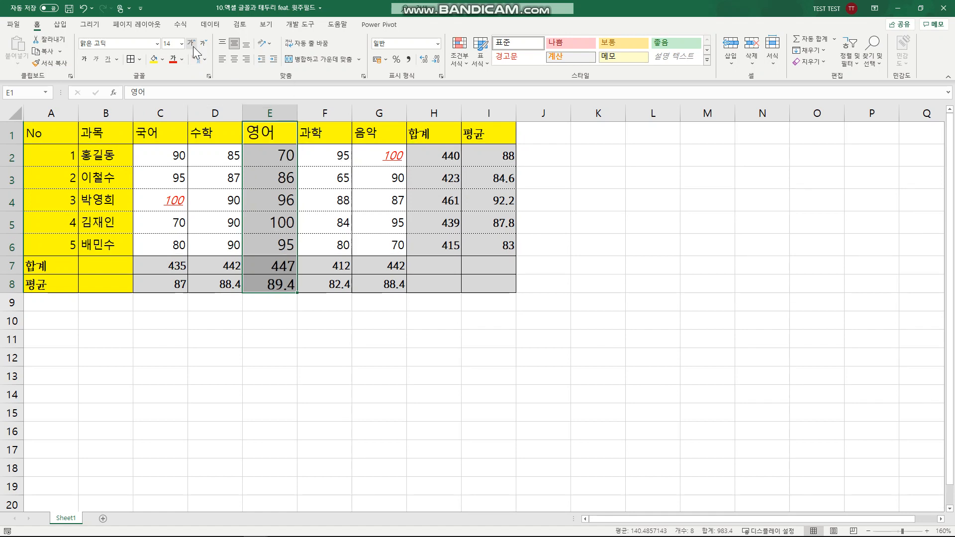
left_click(191, 44)
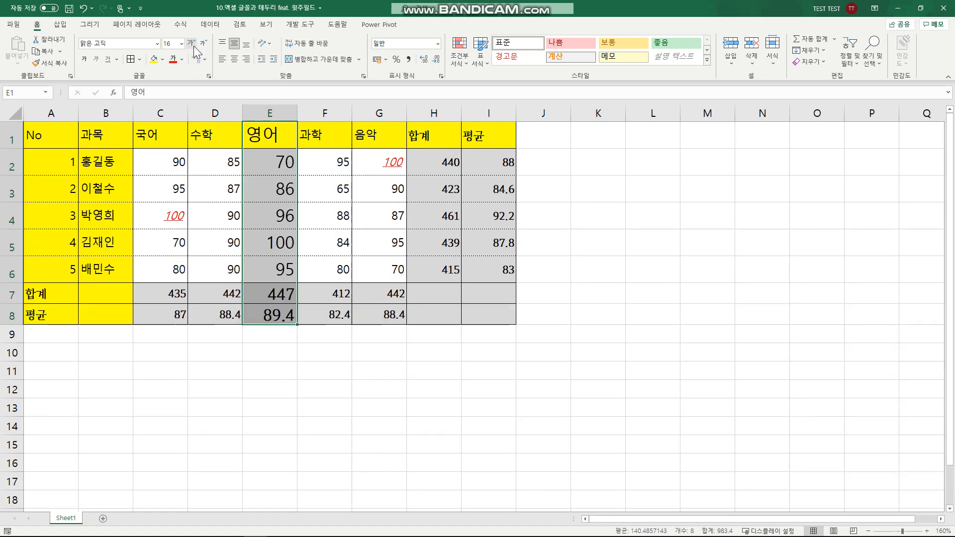
left_click(202, 45)
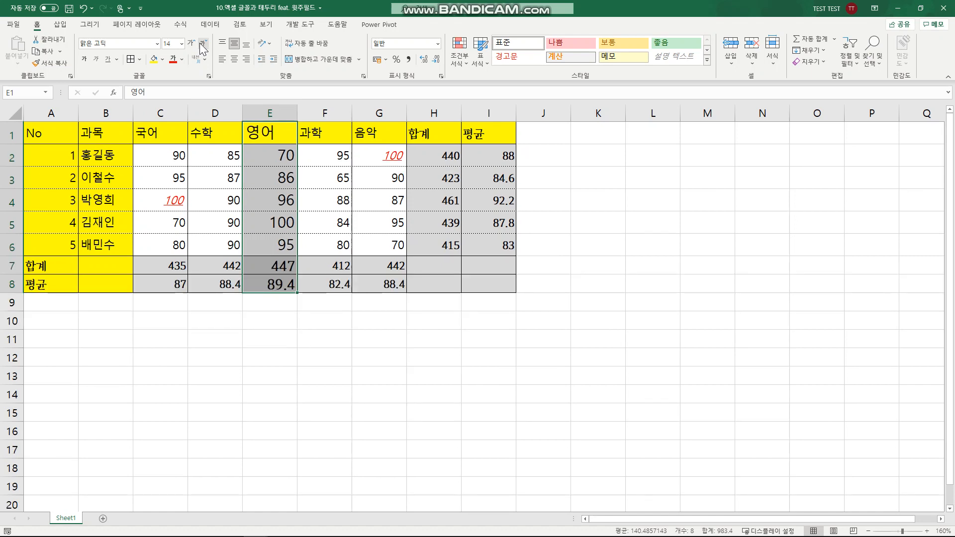
left_click(201, 45)
left_click(192, 45)
left_click(182, 43)
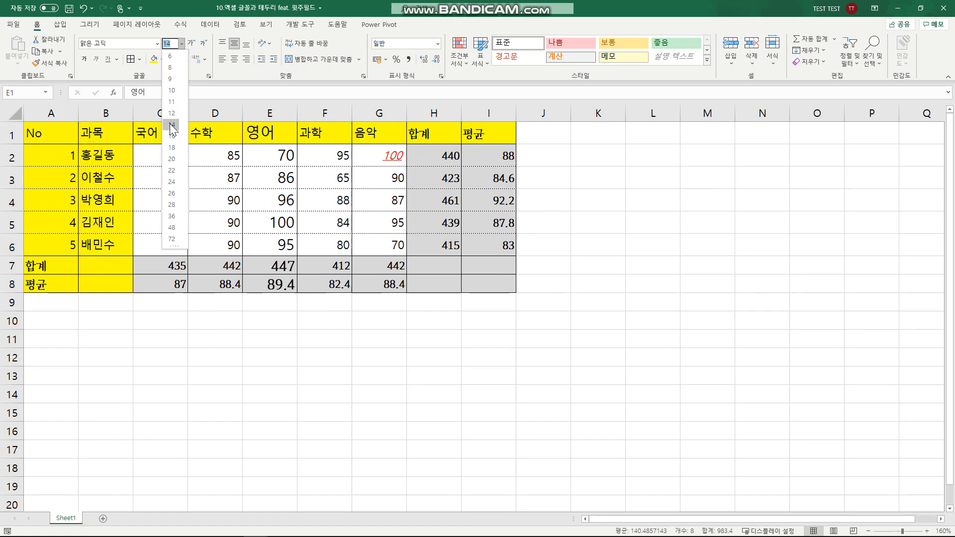
left_click(169, 123)
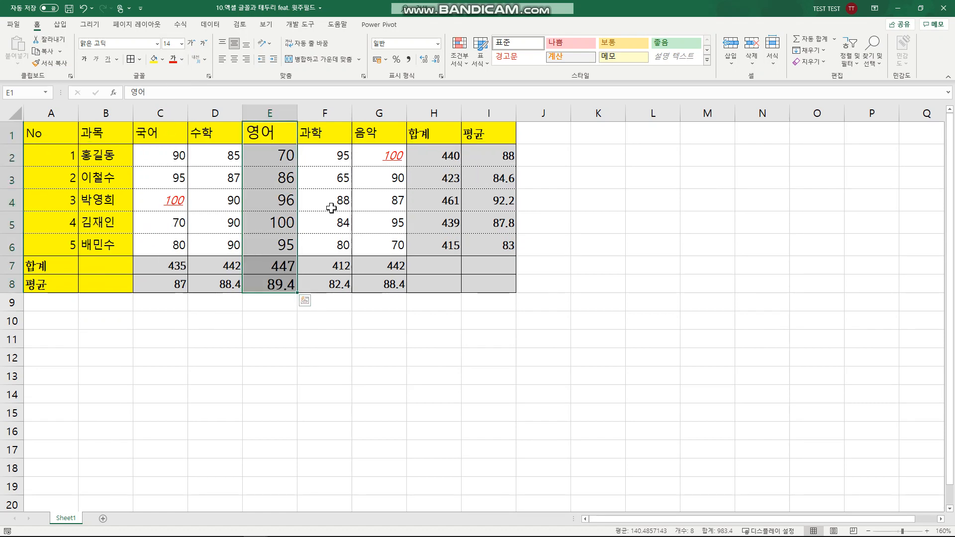
- Set the font size of the third student's row A4:I4 to 14
left_click_drag(34, 205, 489, 203)
left_click(181, 44)
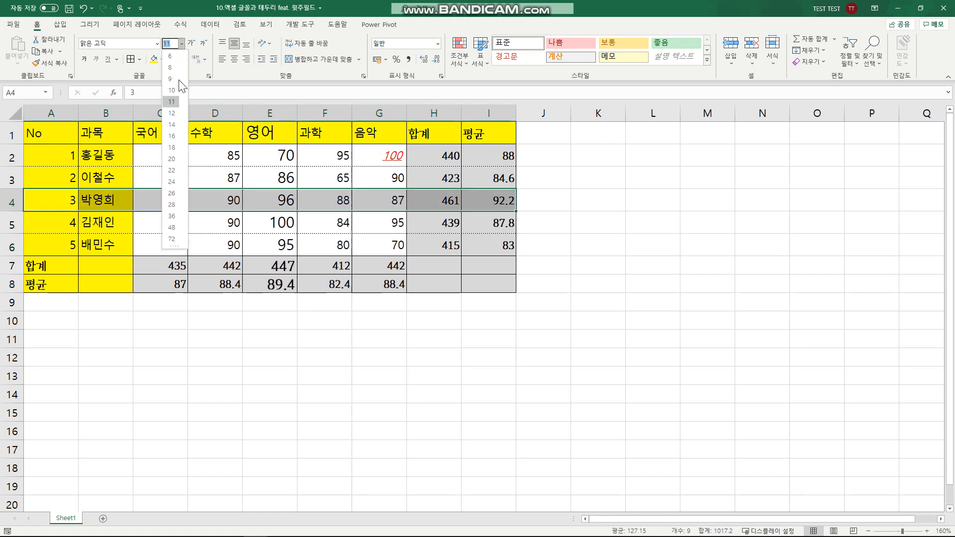
left_click(171, 107)
left_click_drag(244, 332, 252, 354)
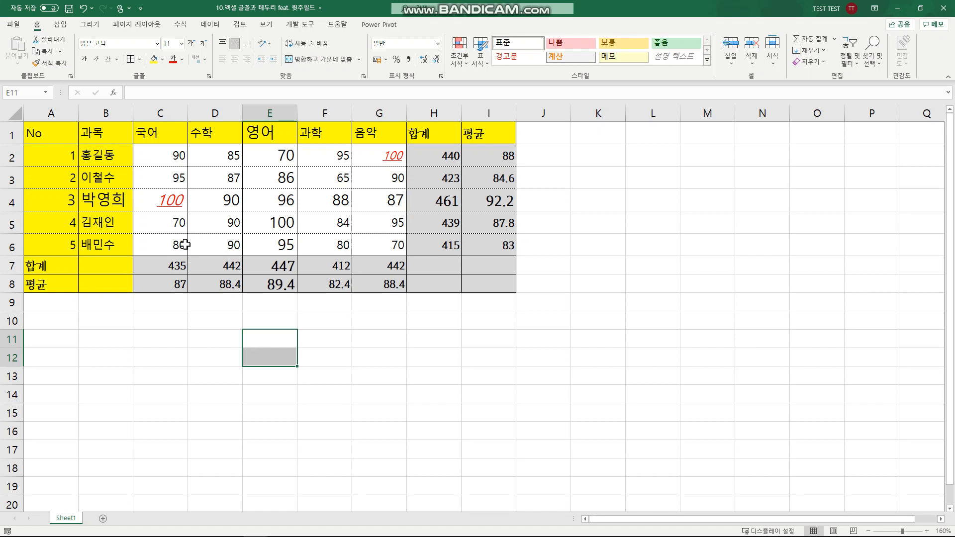
left_click(205, 61)
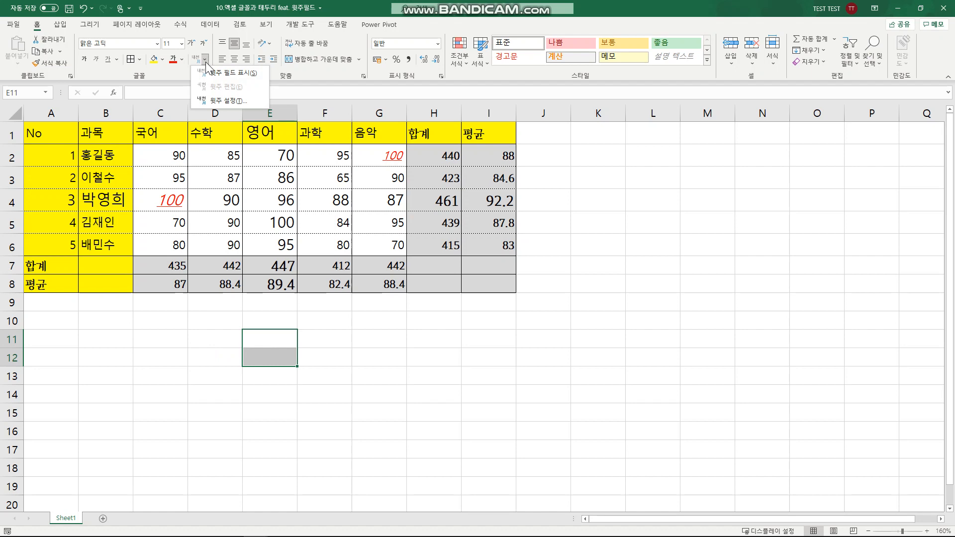
left_click(73, 312)
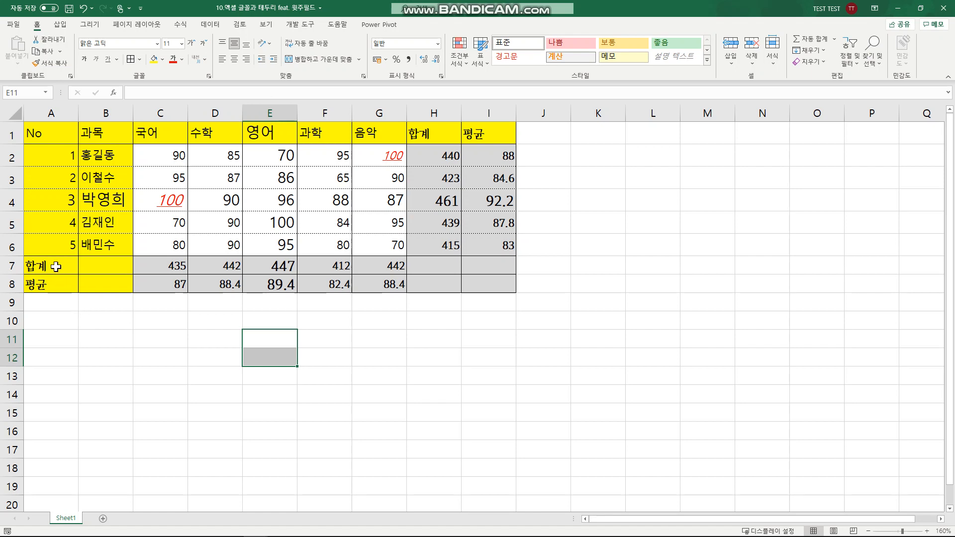
left_click_drag(56, 267, 348, 281)
left_click_drag(436, 115, 468, 116)
- Add the phonetic guide text 과목별 합계 to the 합계 label in cell A7
left_click(38, 266)
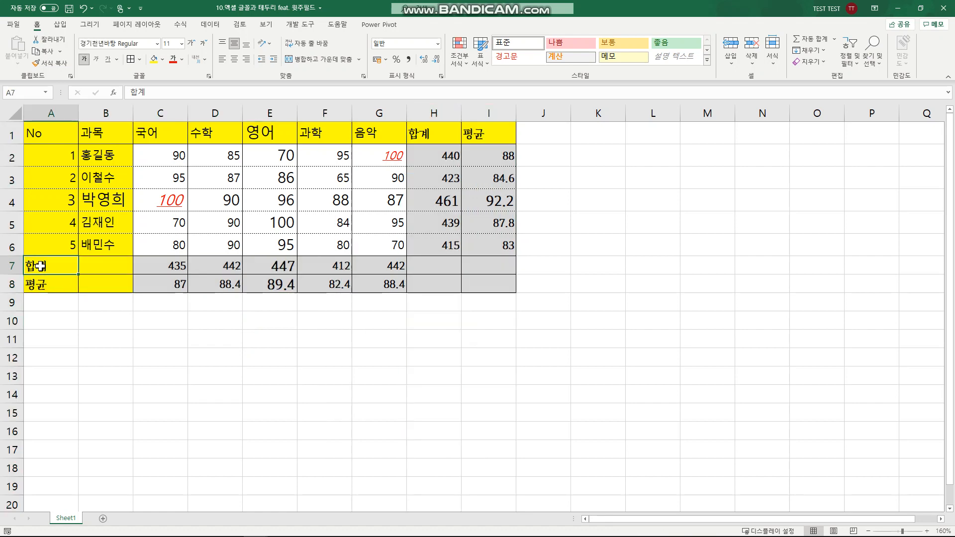
left_click(204, 61)
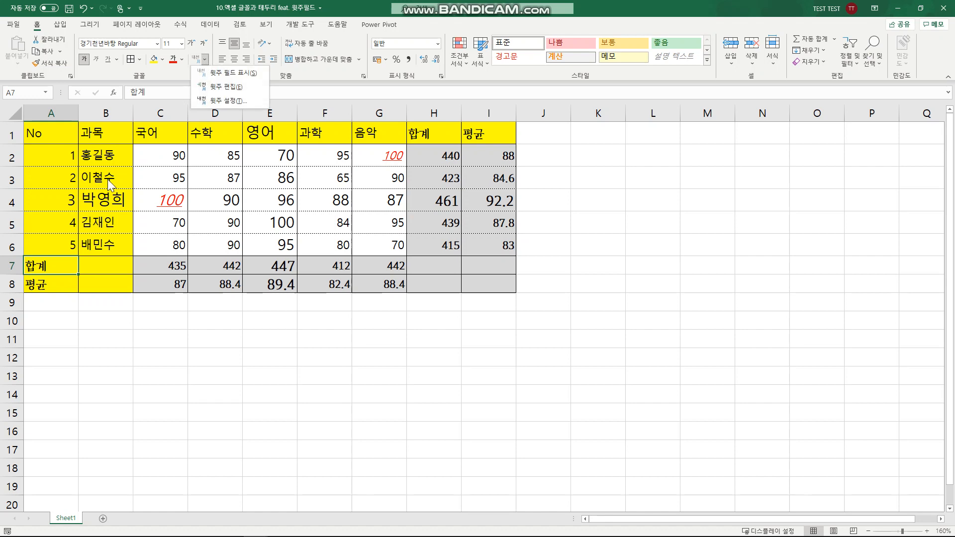
left_click(233, 87)
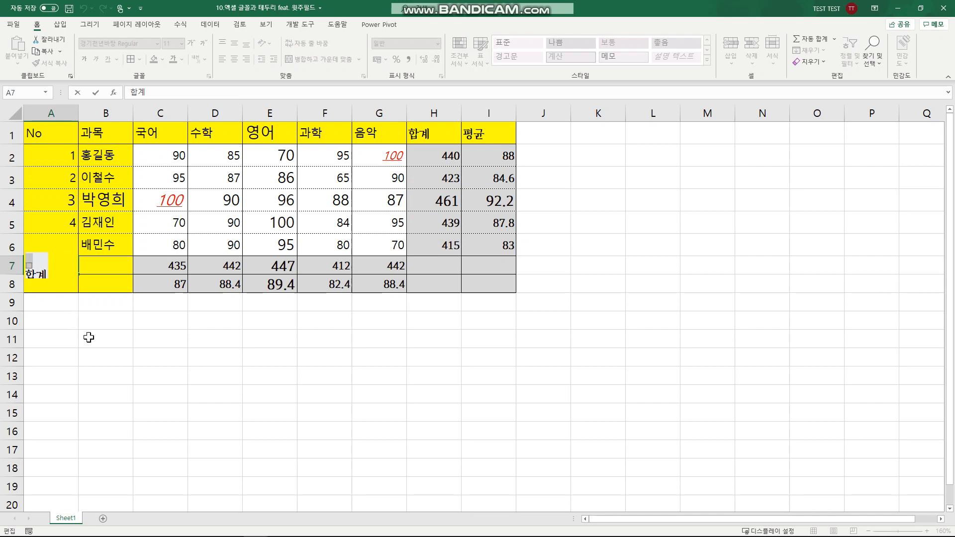
type("rhk")
key("BackSpace")
key("BackSpace")
key("BackSpace")
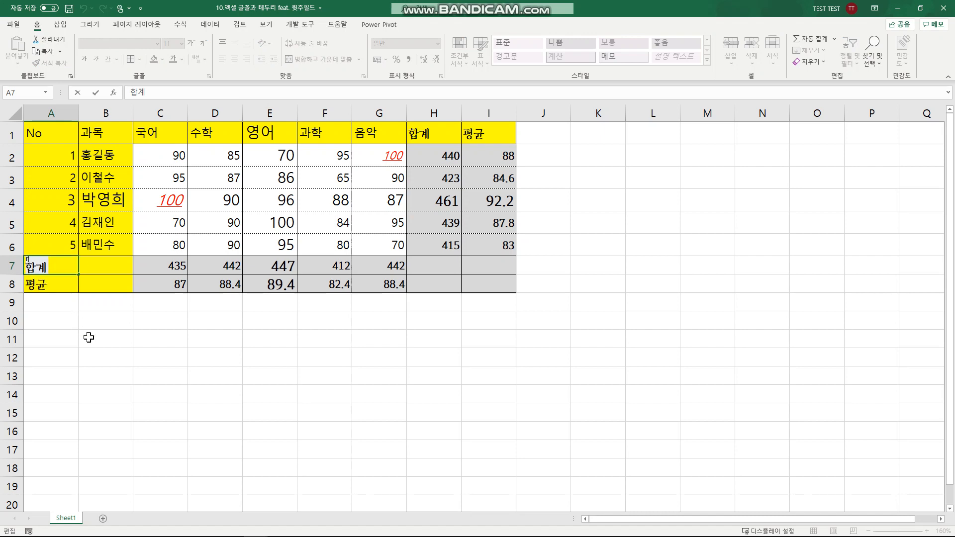
type("과목별 합계")
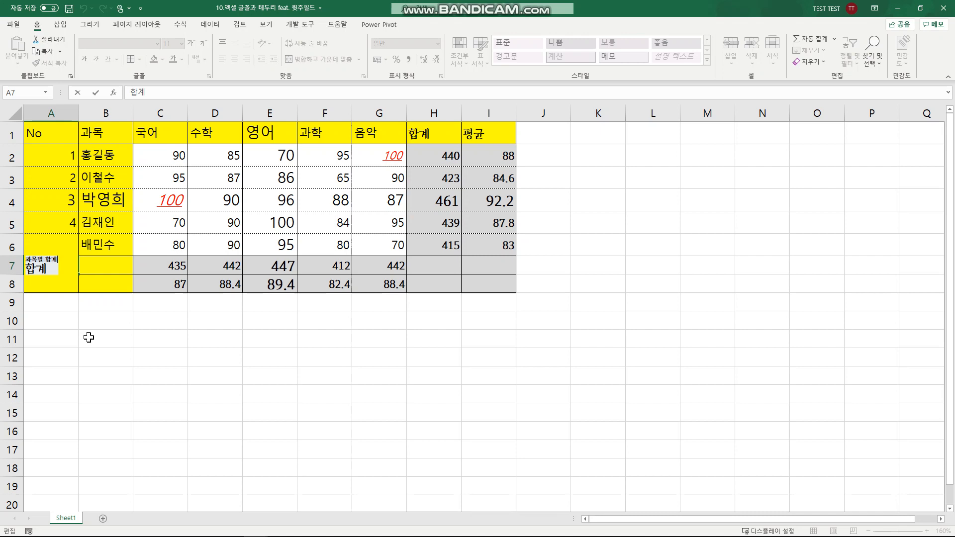
key("Return")
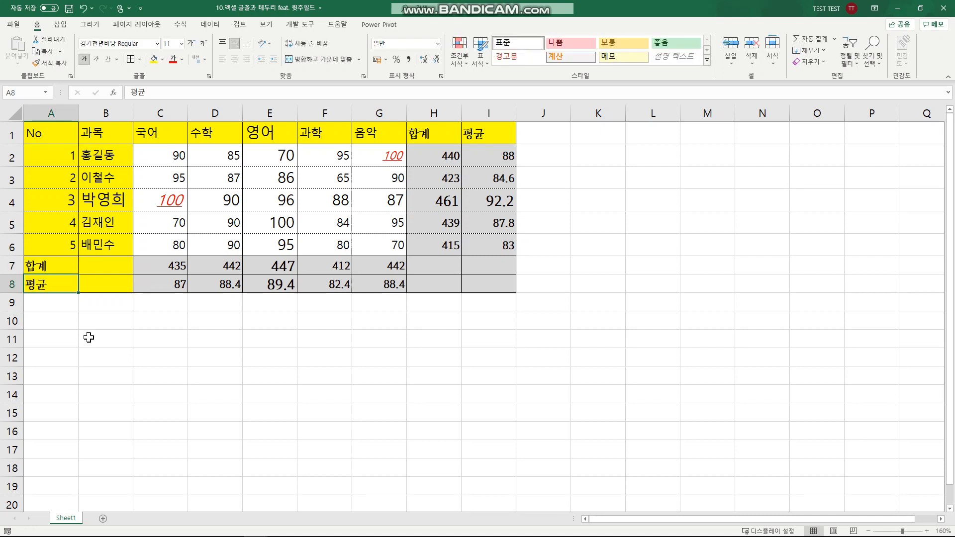
- Show the phonetic field above the 합계 label in cell A7
left_click(55, 266)
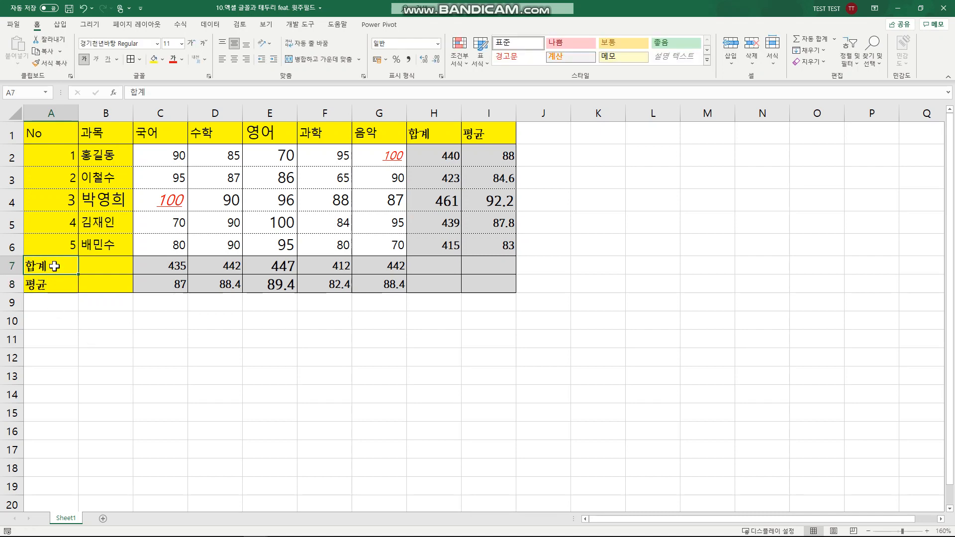
left_click(203, 60)
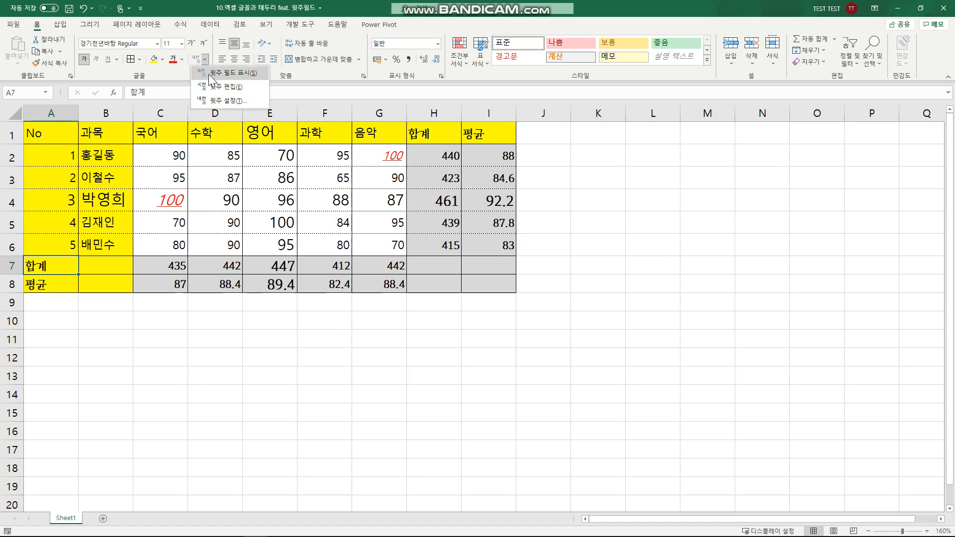
left_click(211, 73)
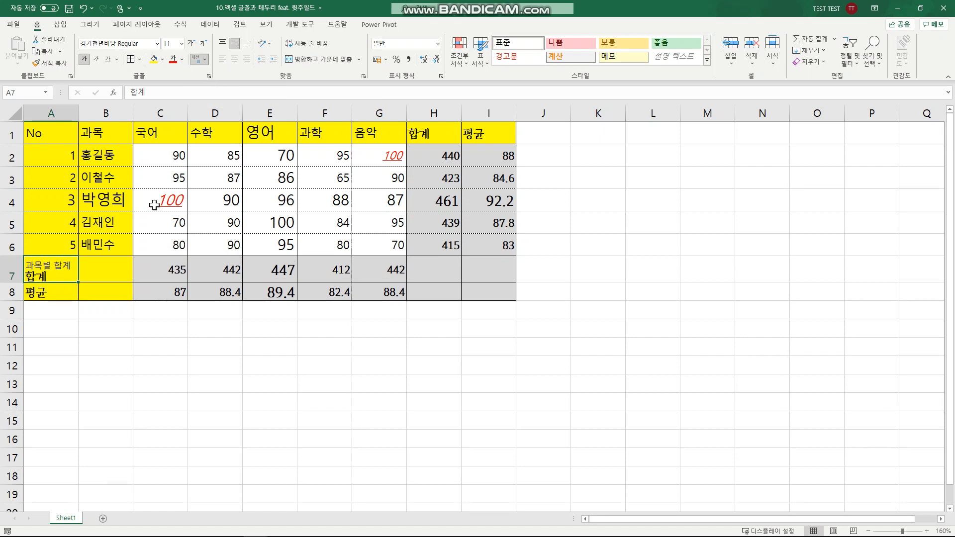
left_click(64, 295)
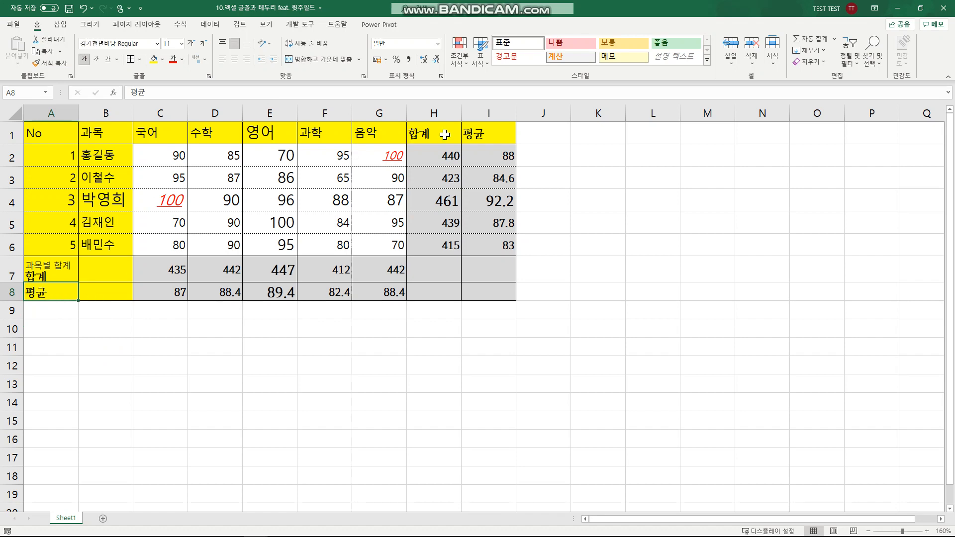
- Add the phonetic guide text 학생별 합계 to the 합계 header in cell H1
left_click(422, 137)
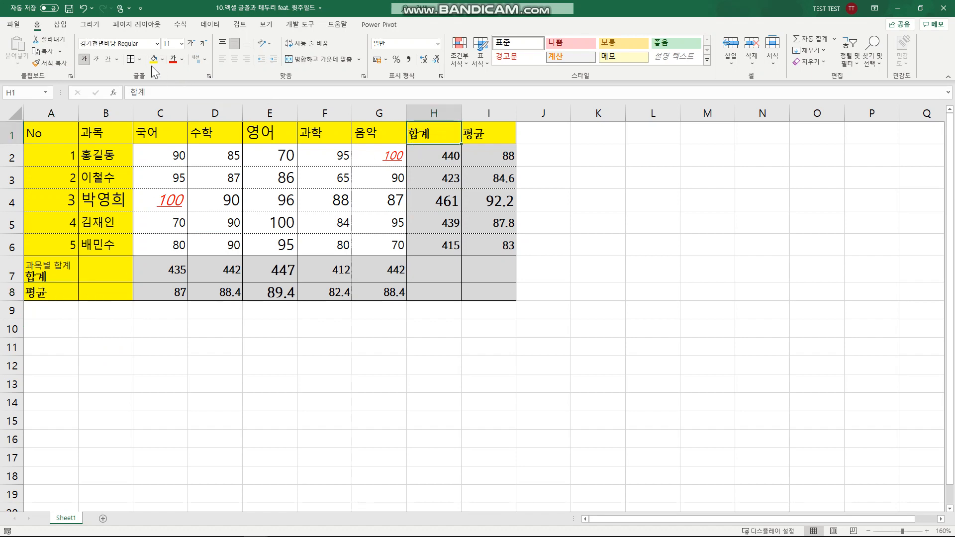
left_click(203, 60)
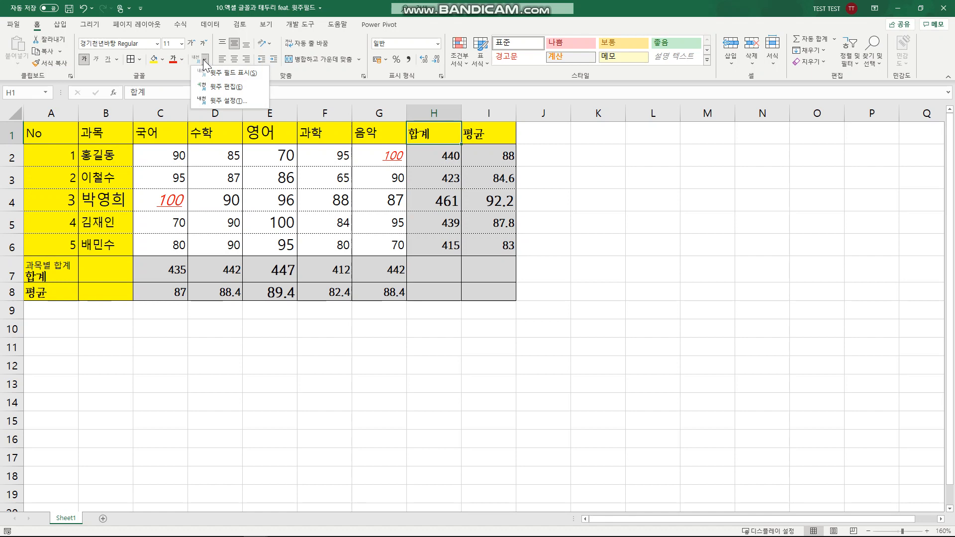
left_click(219, 90)
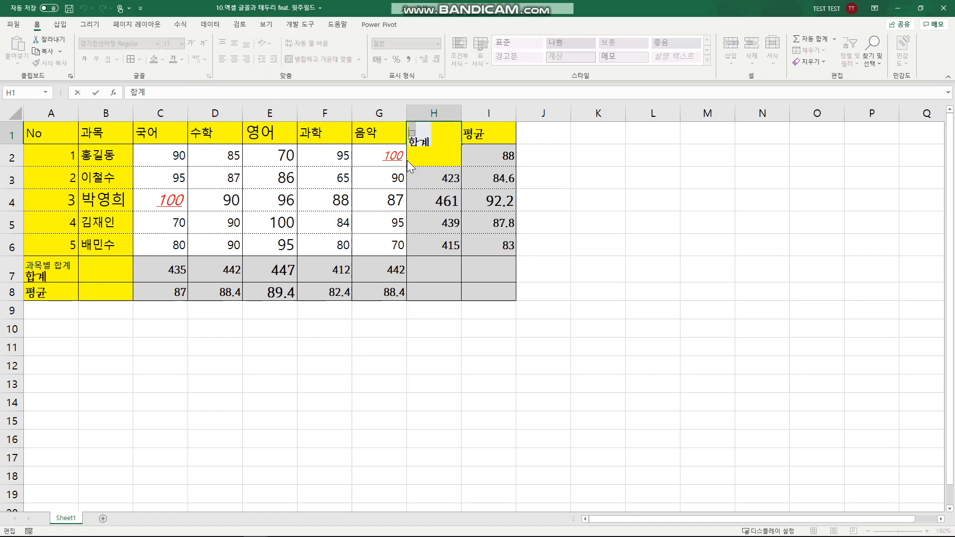
type("학")
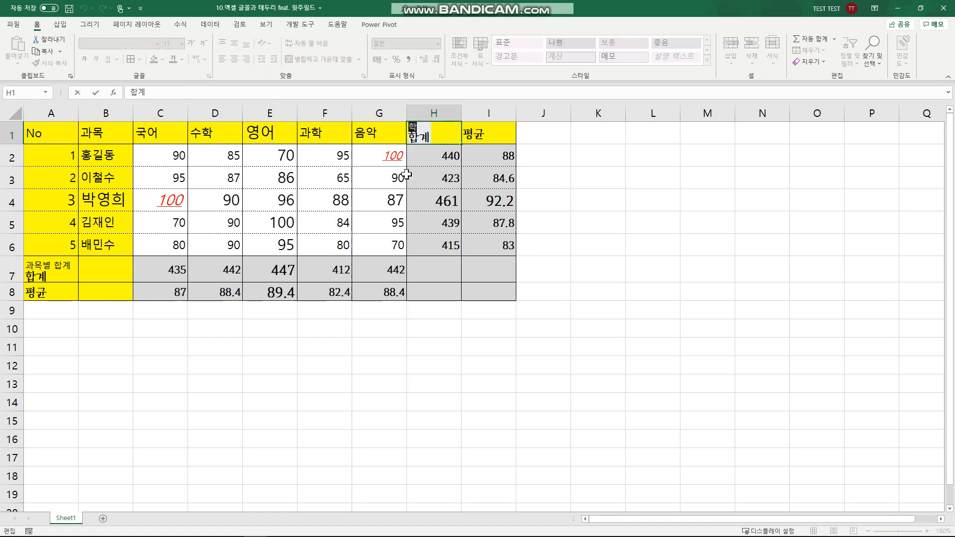
type("생벼 합ㄱ")
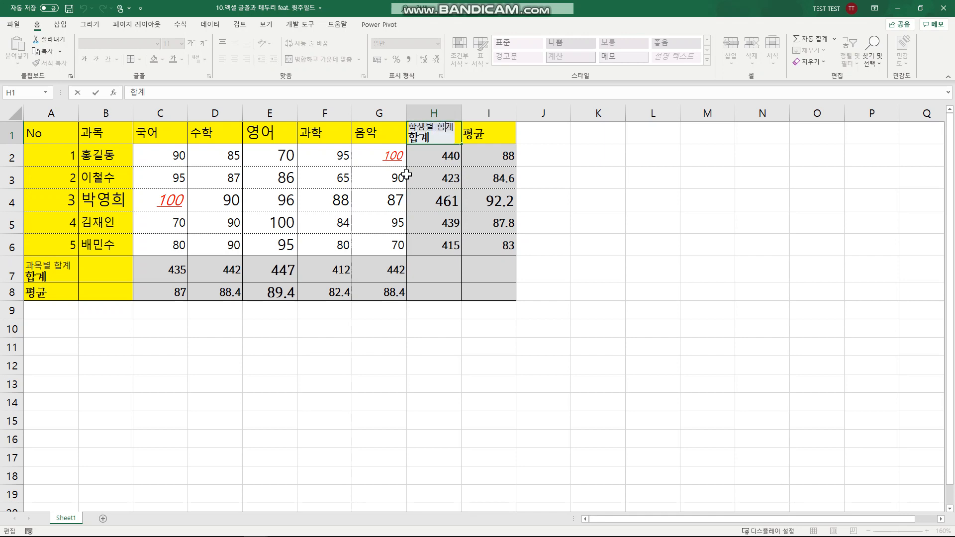
key("Escape")
left_click(428, 147)
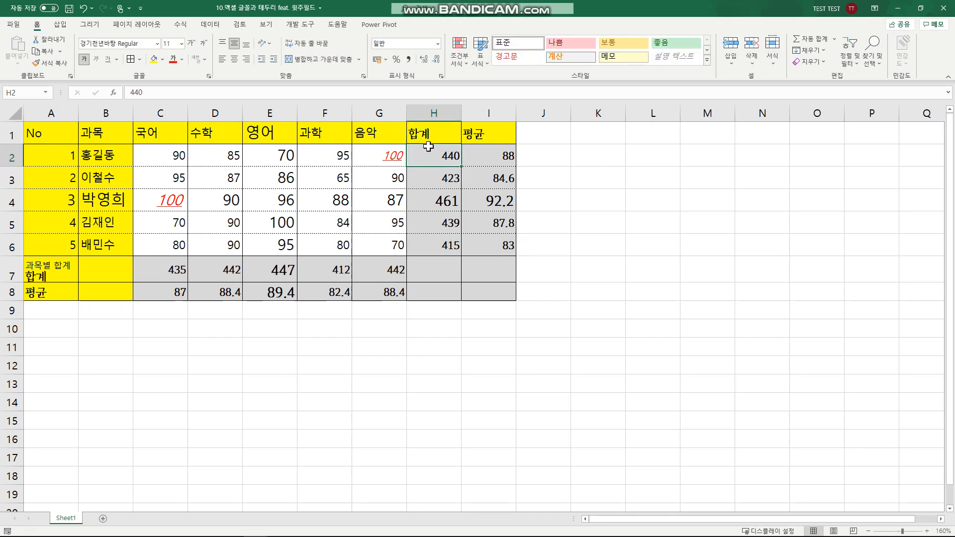
- Show the phonetic field above the 합계 header in cell H1
left_click(430, 141)
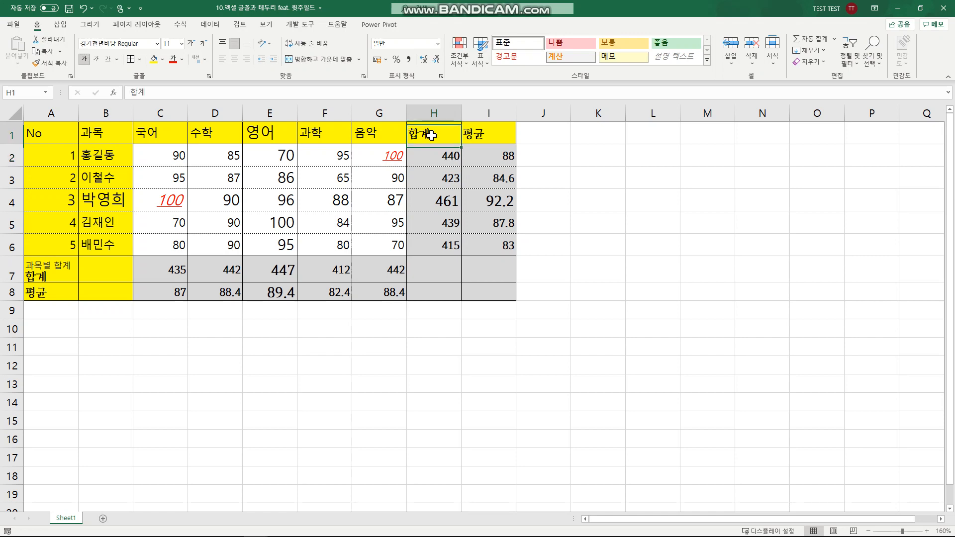
left_click(208, 59)
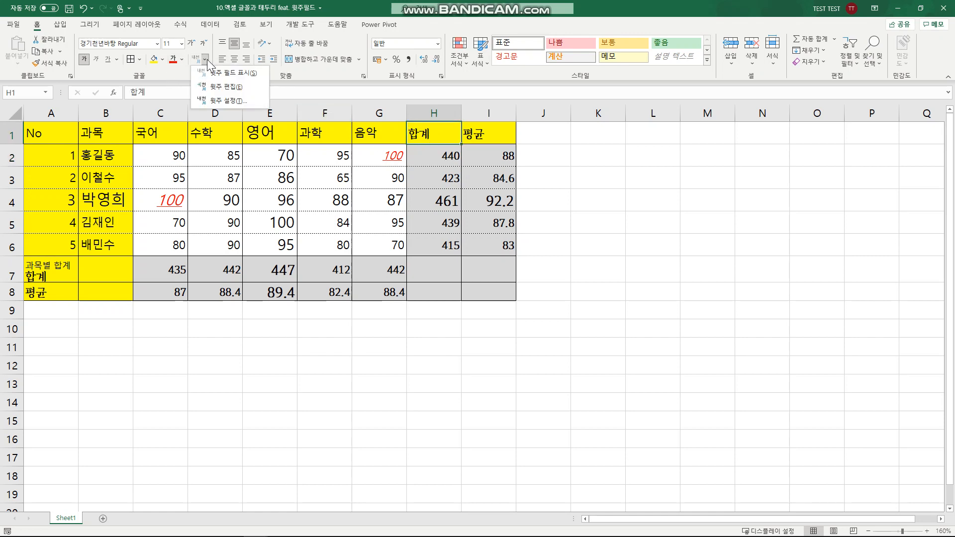
left_click(213, 74)
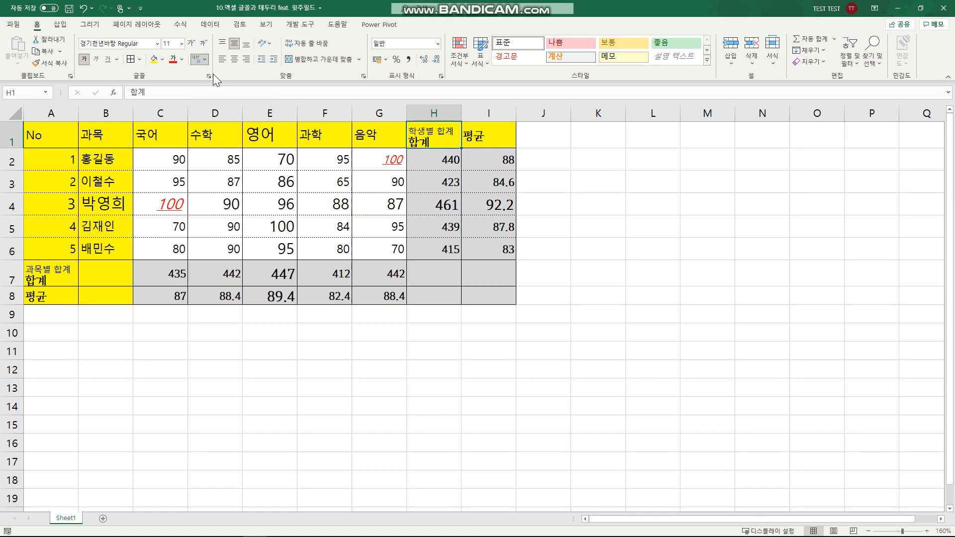
left_click(146, 365)
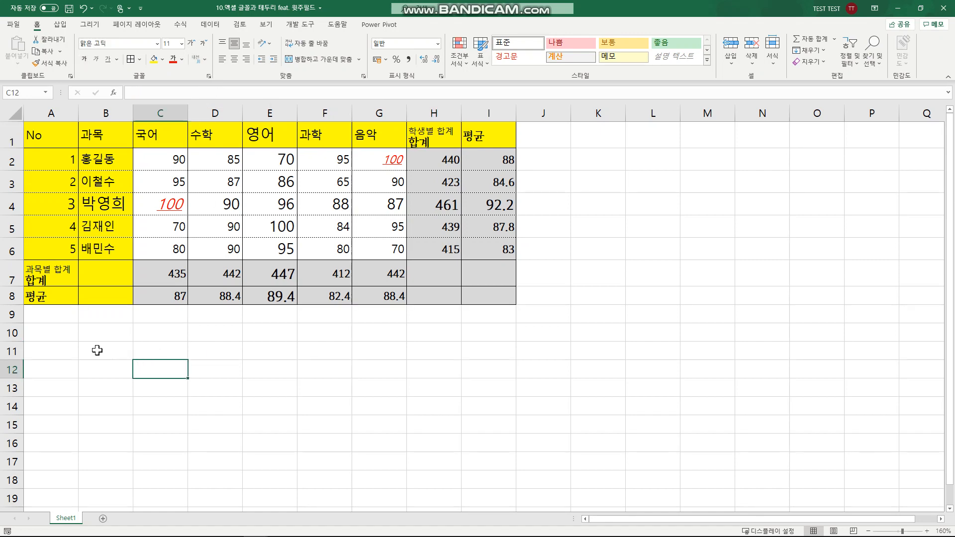
- Add the phonetic guide text 과목별 평균 to the 평균 label in cell A8
left_click(46, 293)
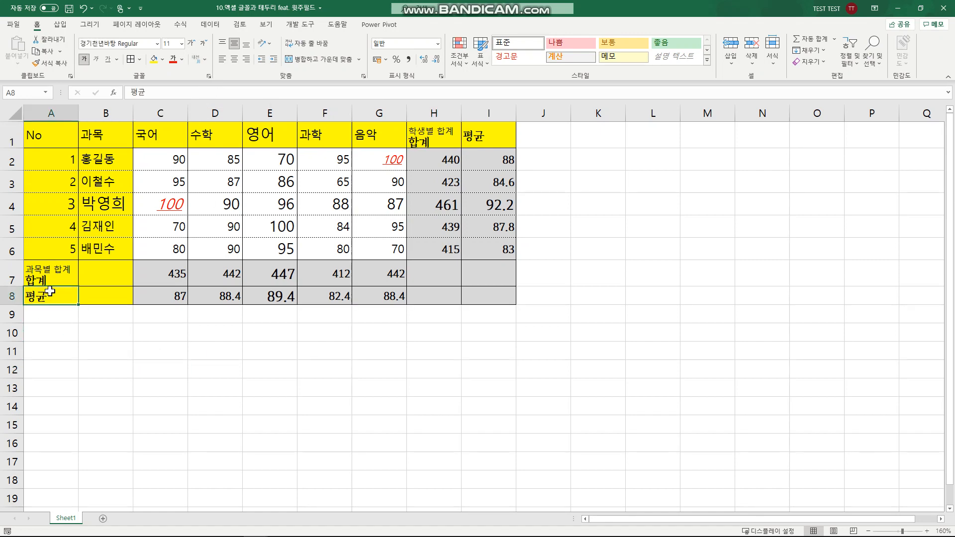
left_click(205, 62)
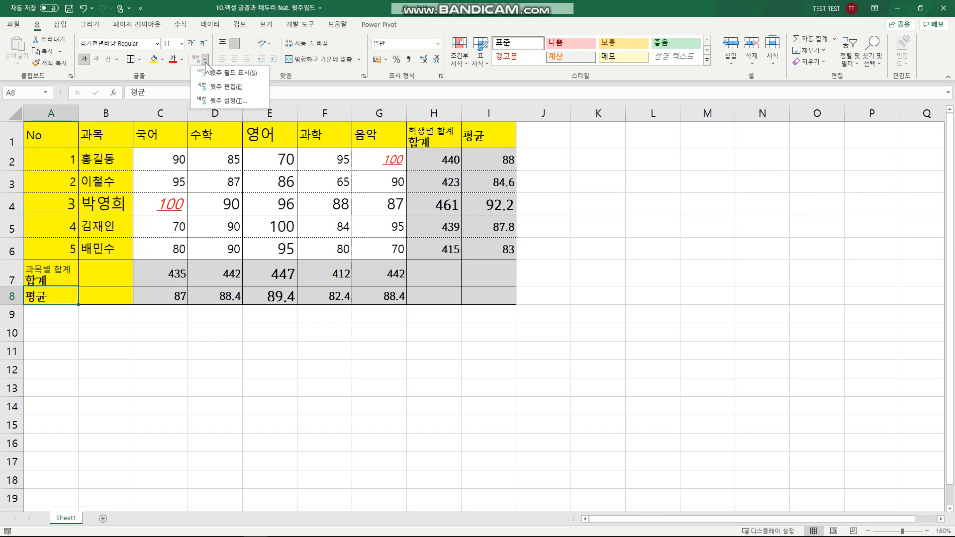
left_click(219, 85)
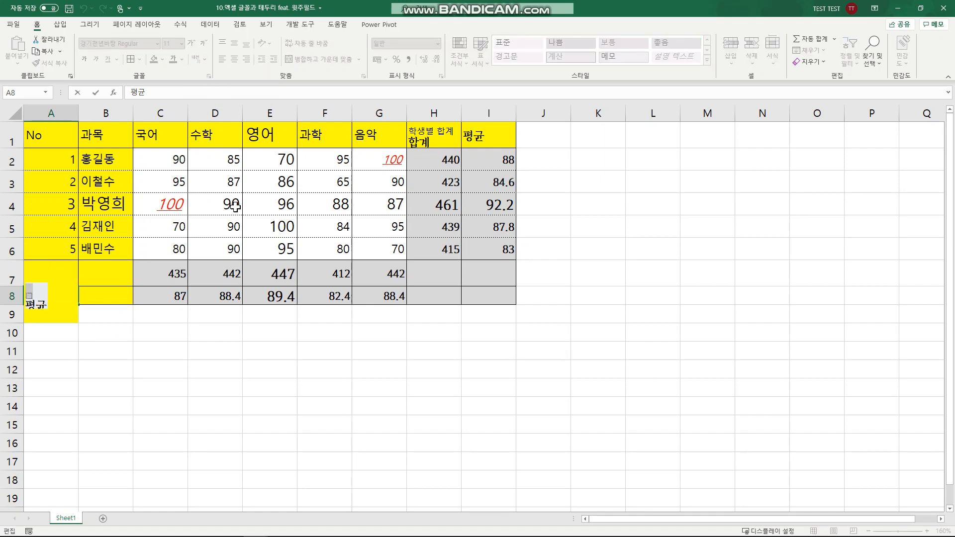
type("과")
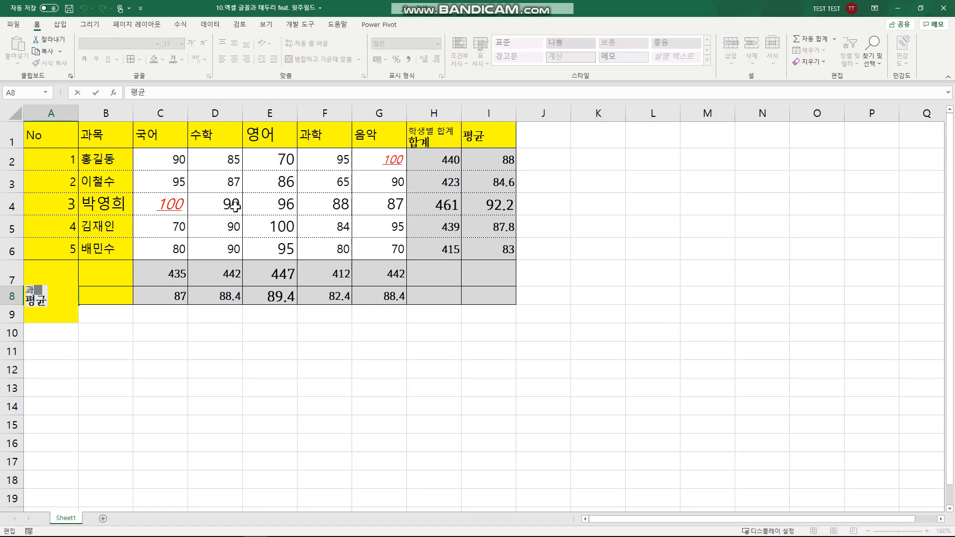
type("목별 평ㄱ")
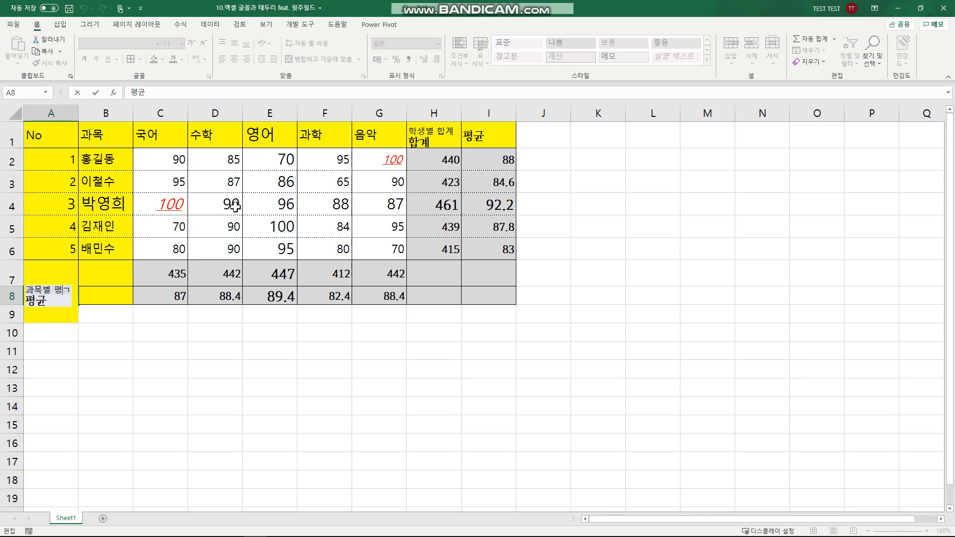
key("Return")
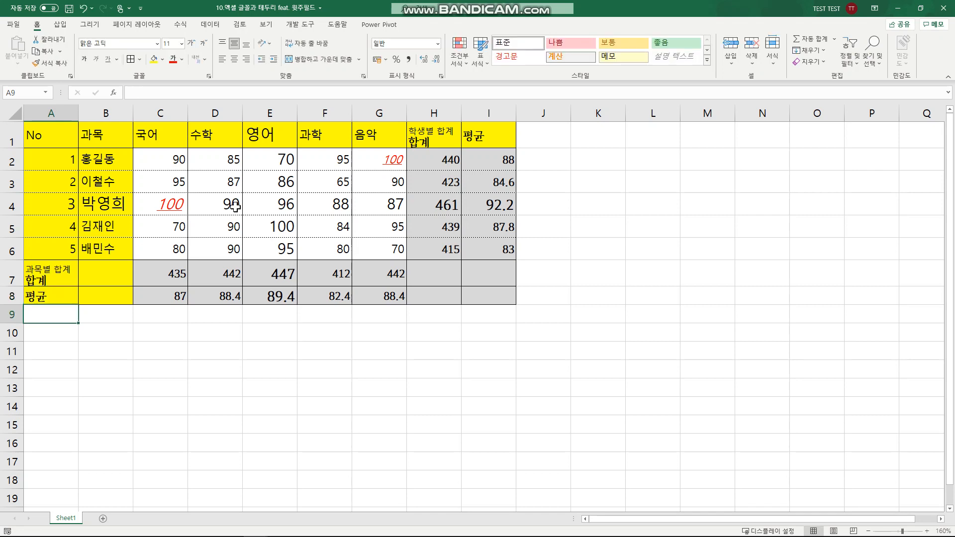
- Show the phonetic field above the 평균 label in cell A8
left_click(69, 294)
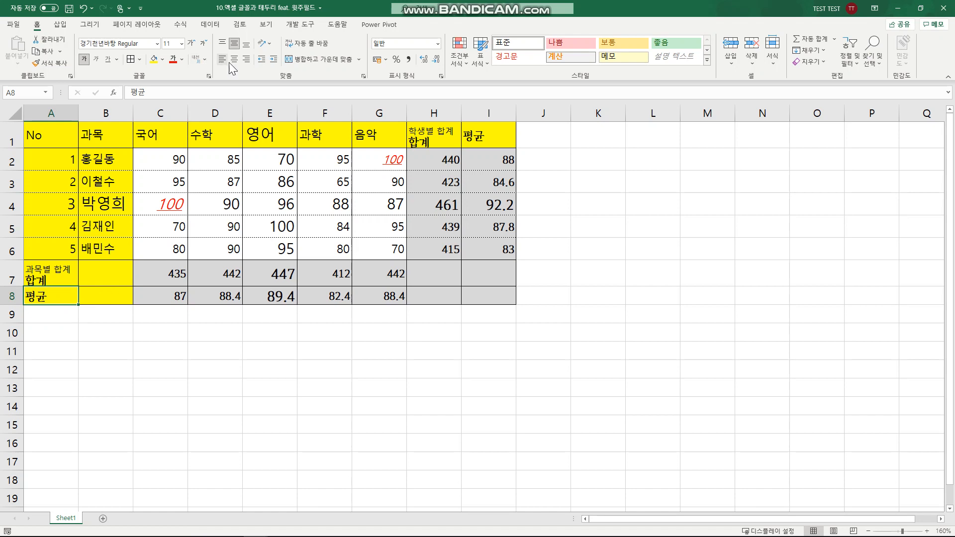
left_click(206, 64)
left_click(208, 73)
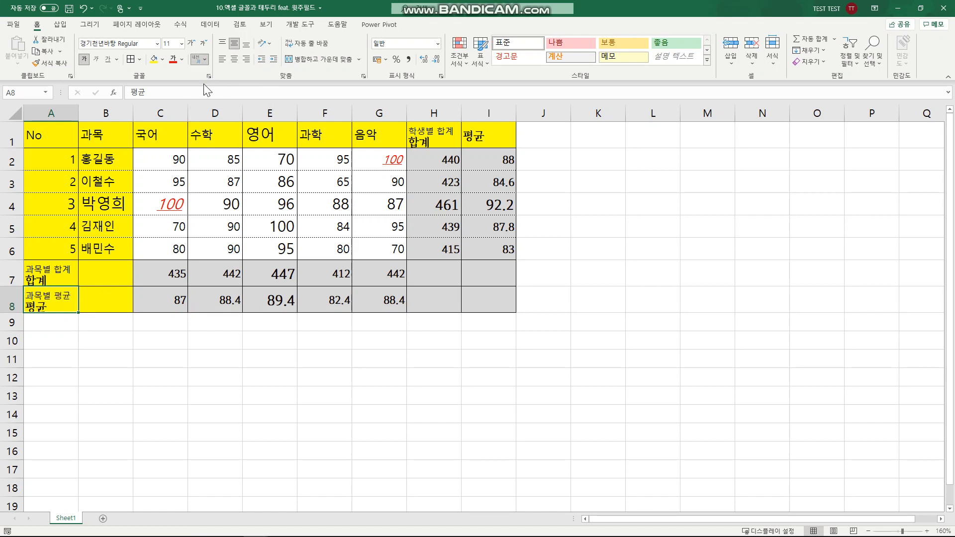
left_click(329, 347)
- Add the phonetic guide text 학생별 평균 to the 평균 header in cell I1
left_click(485, 132)
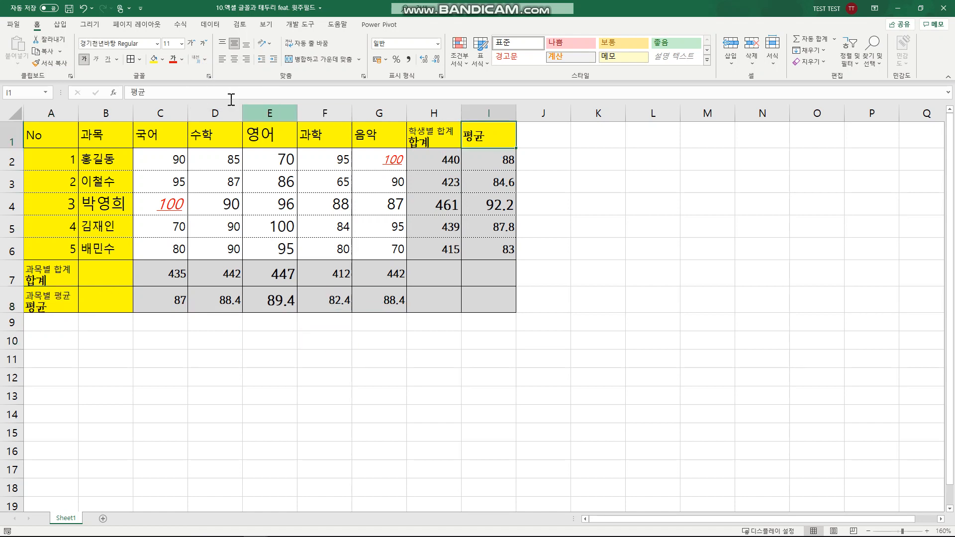
left_click(204, 64)
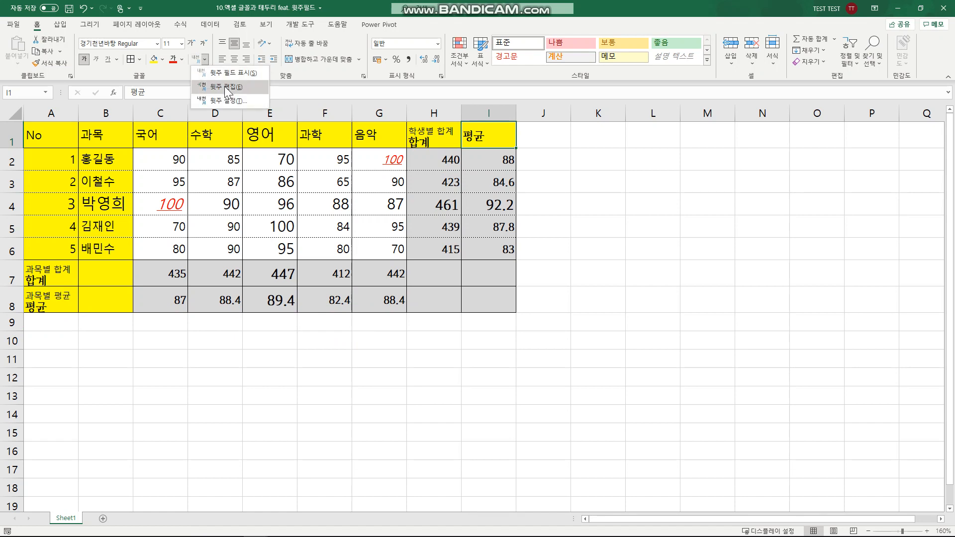
left_click(225, 85)
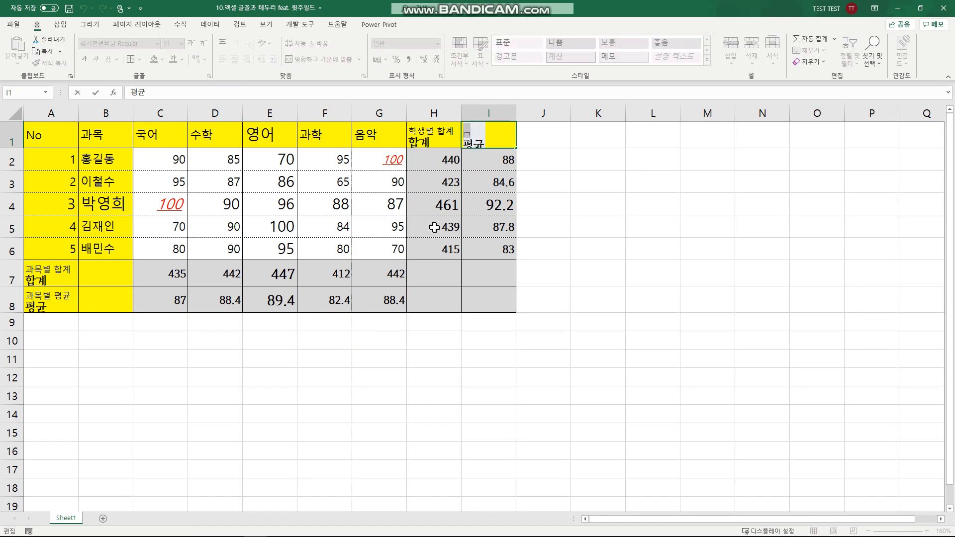
type("학생")
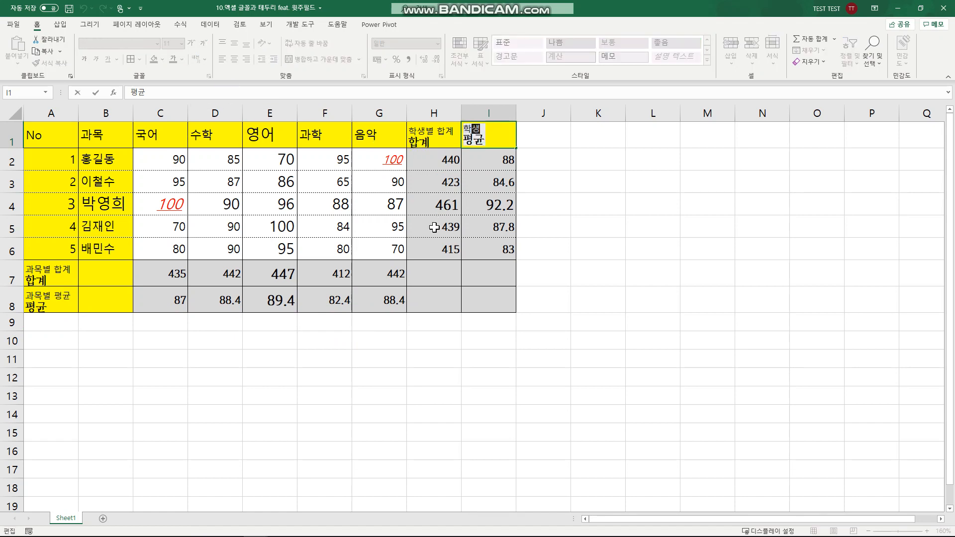
type("벼 평규")
key("Return")
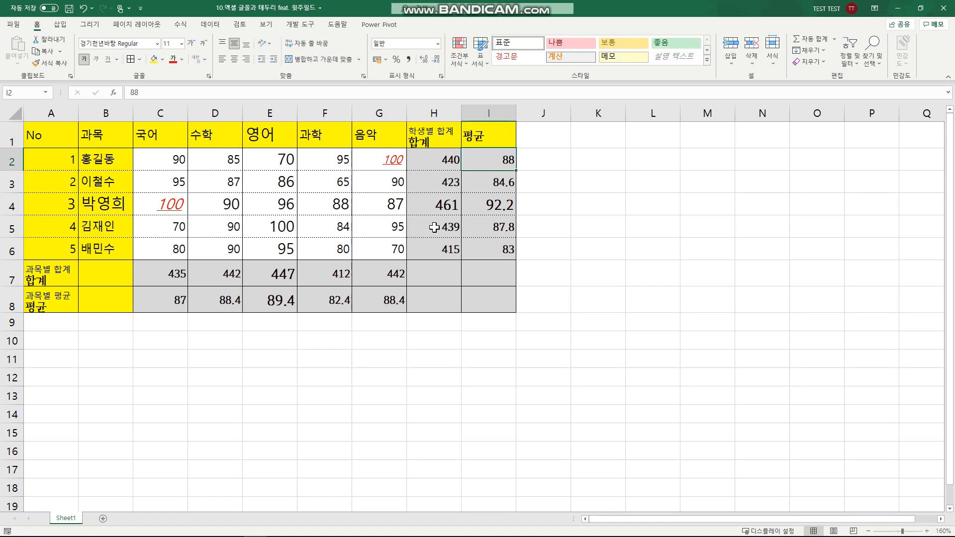
key("Return")
- Show the phonetic field above the 평균 header in cell I1
left_click(494, 132)
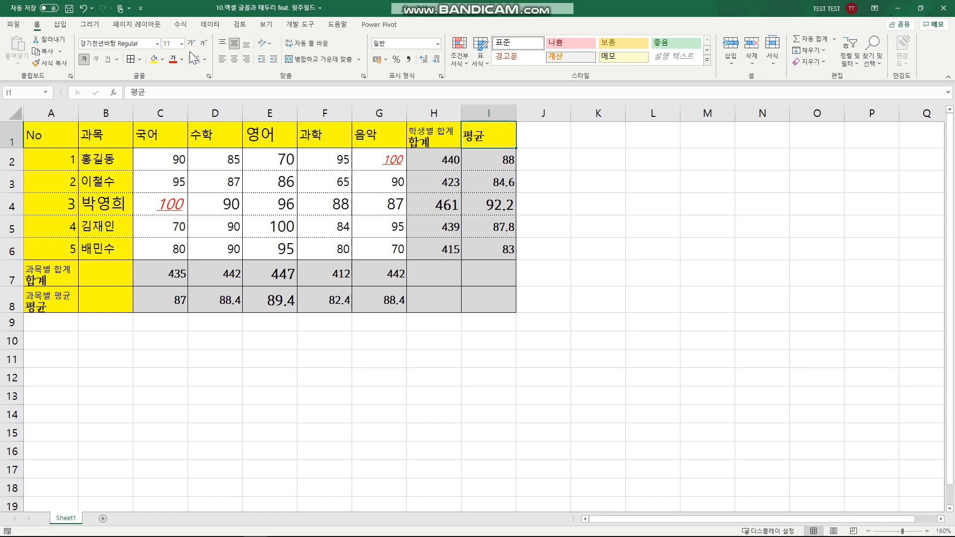
left_click(205, 61)
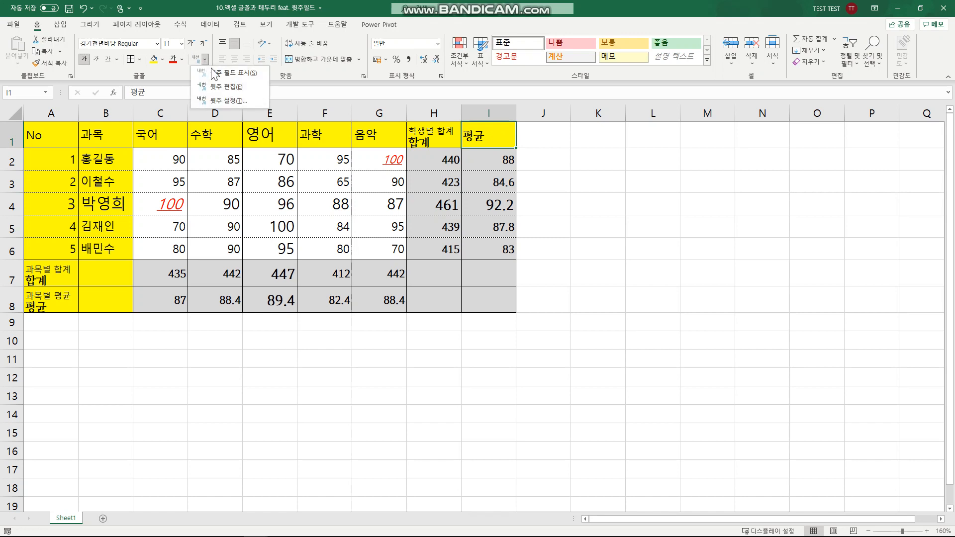
left_click(215, 76)
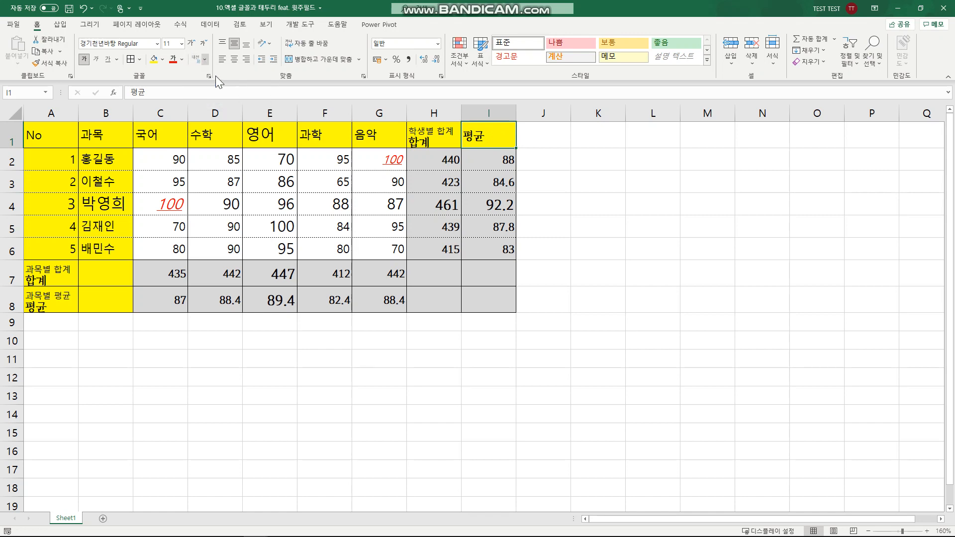
left_click(145, 358)
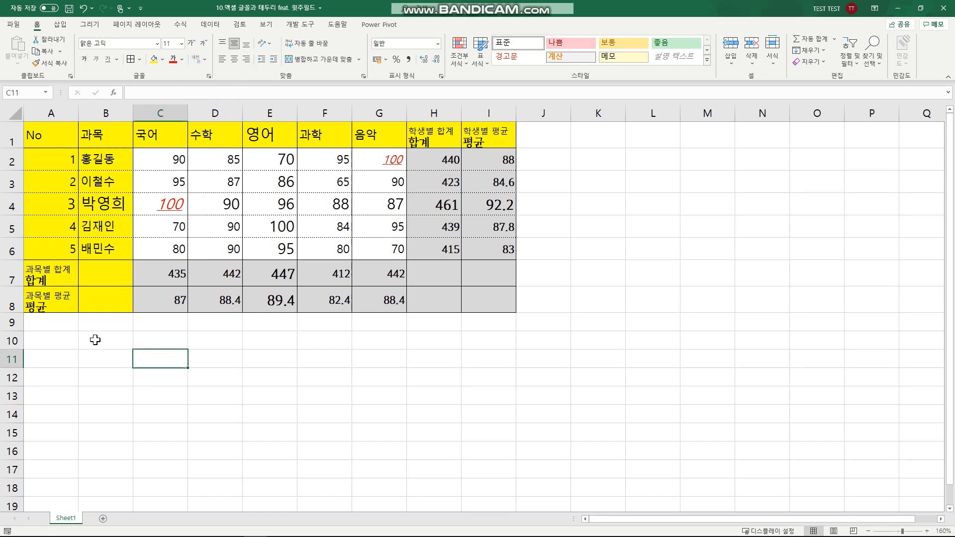
- Open the phonetic settings for cell A7, try 가운데 and 균등 분할 alignment, and settle on 왼쪽
left_click(62, 270)
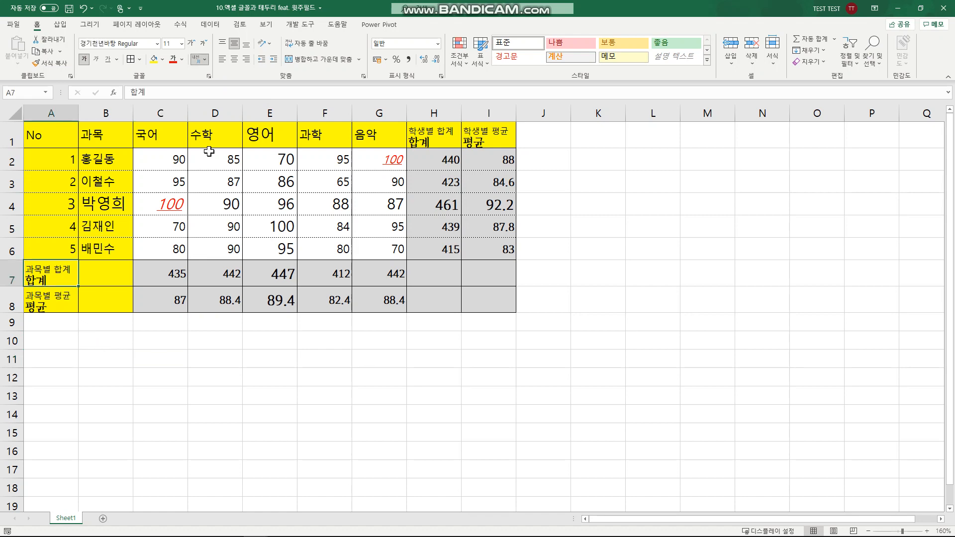
left_click(207, 63)
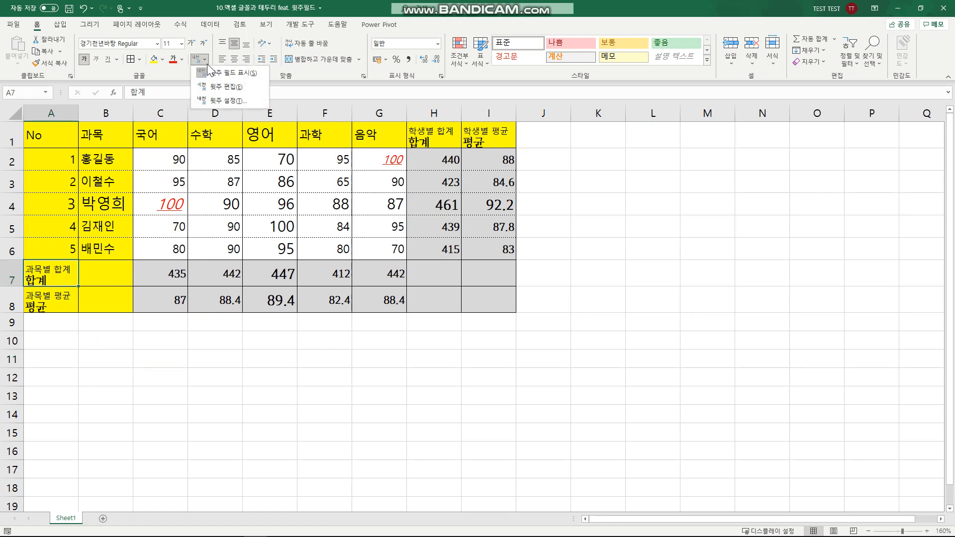
left_click(226, 103)
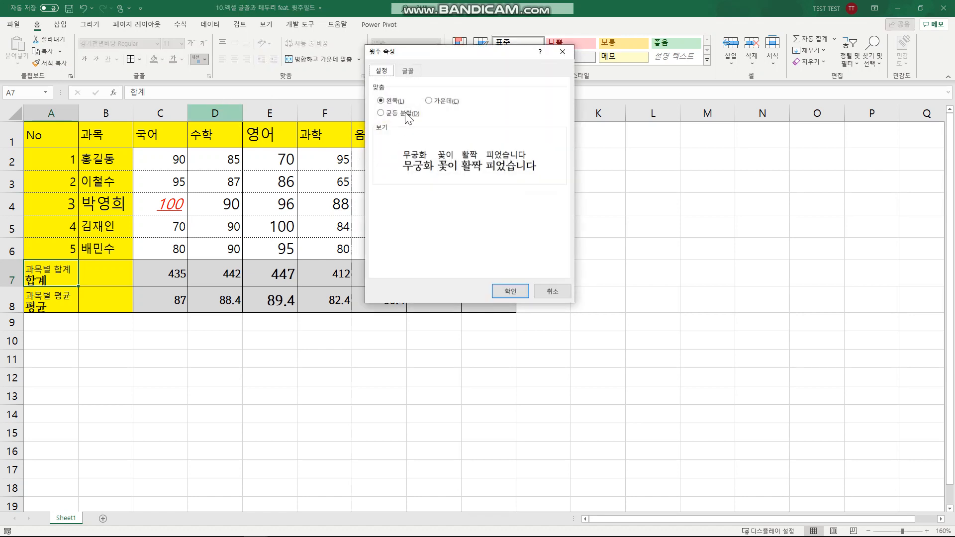
left_click(431, 101)
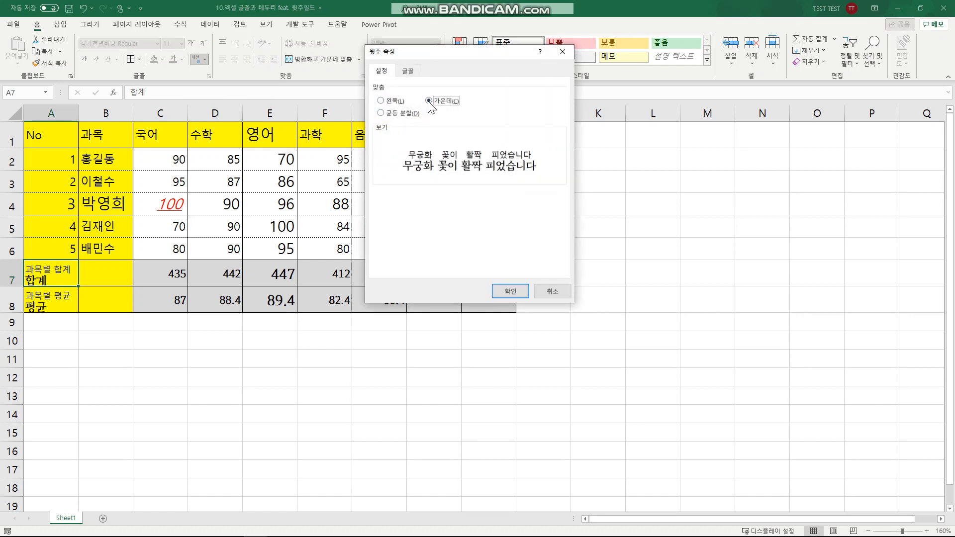
left_click(392, 112)
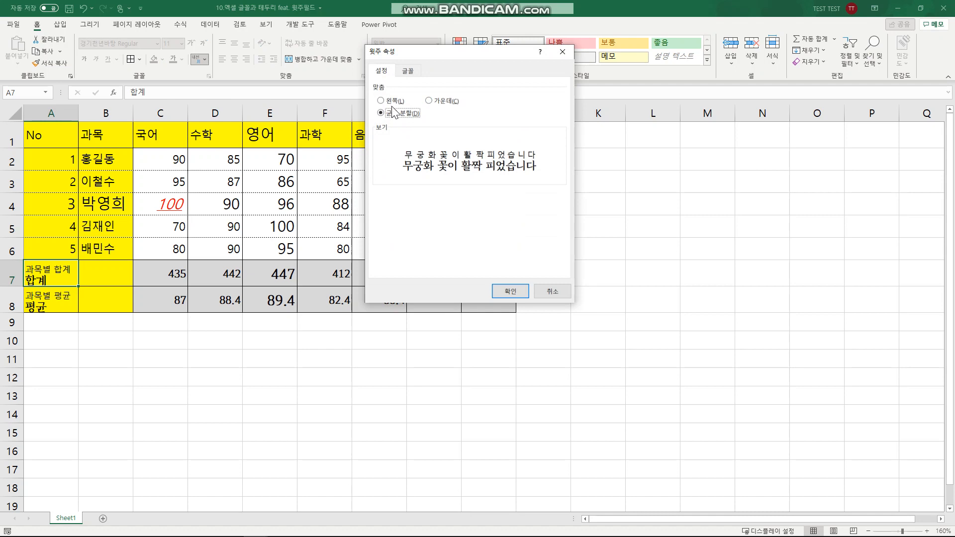
left_click(393, 104)
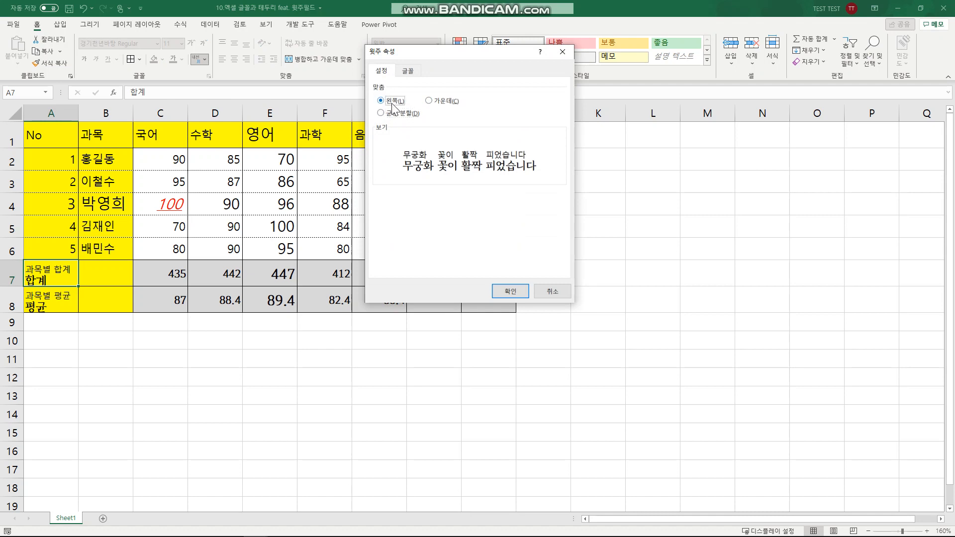
- Set the phonetic guide font size of the 합계 label in cell A7 to 6 and apply it
left_click(411, 71)
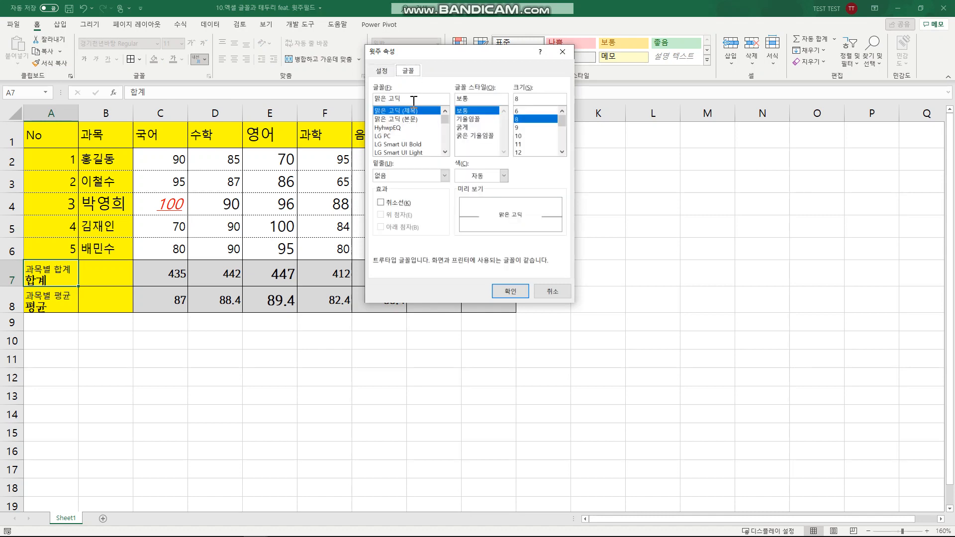
left_click(521, 112)
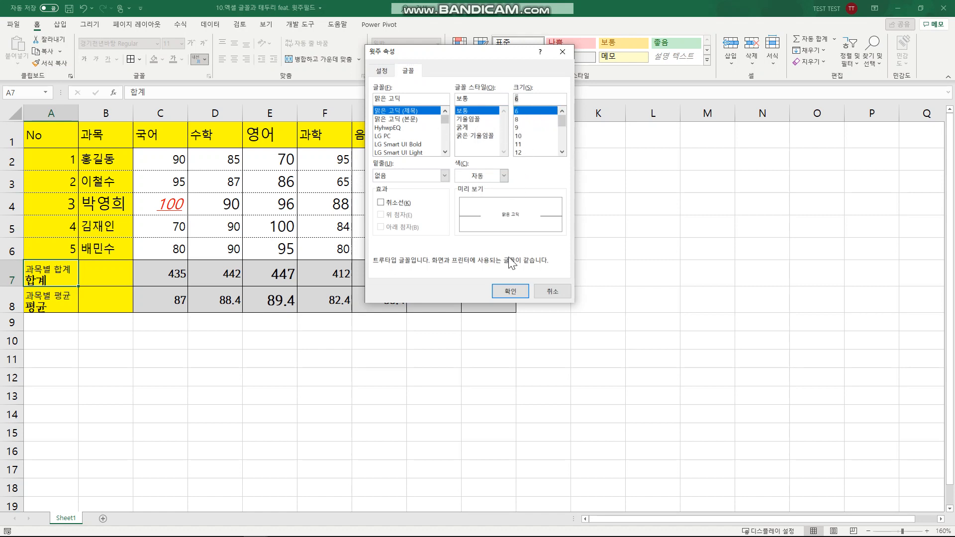
left_click(510, 292)
left_click(217, 343)
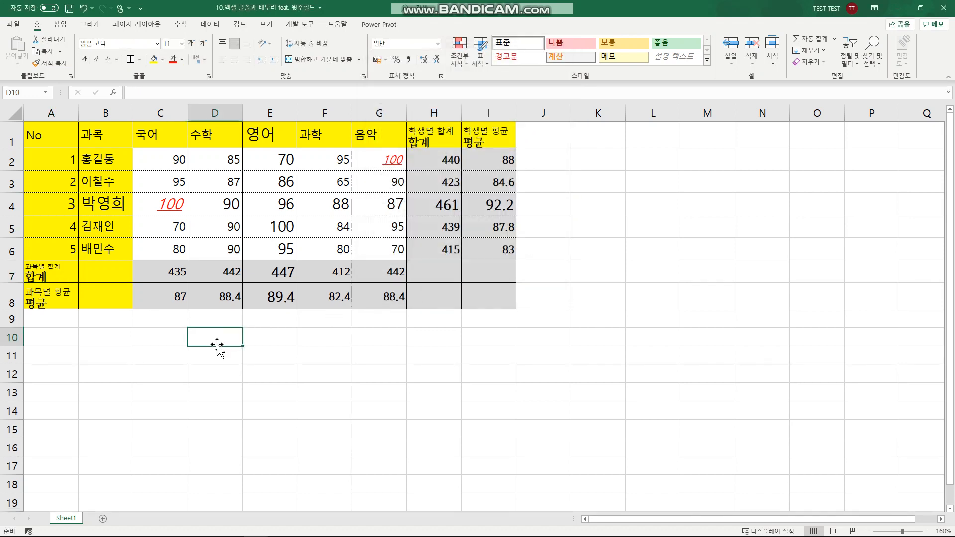
double_click(66, 295)
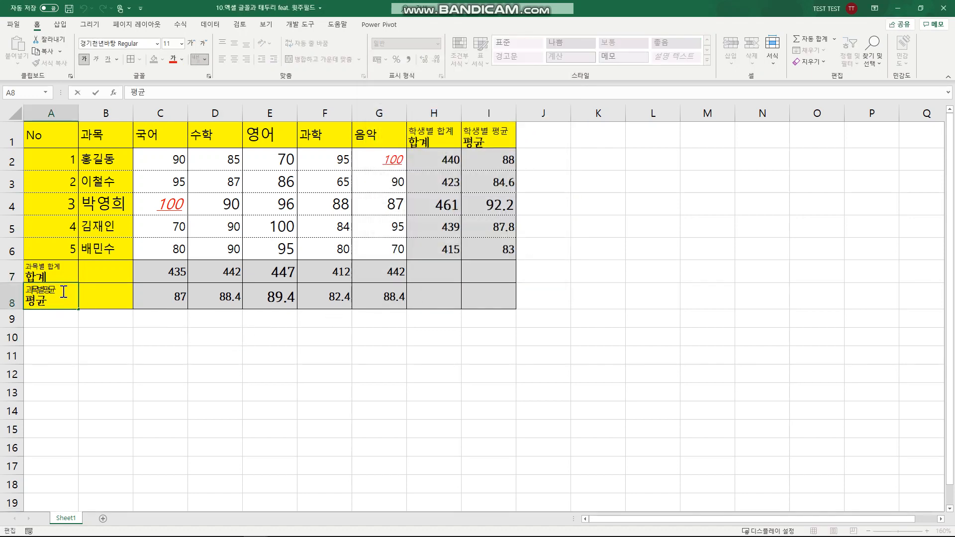
left_click_drag(49, 300, 75, 288)
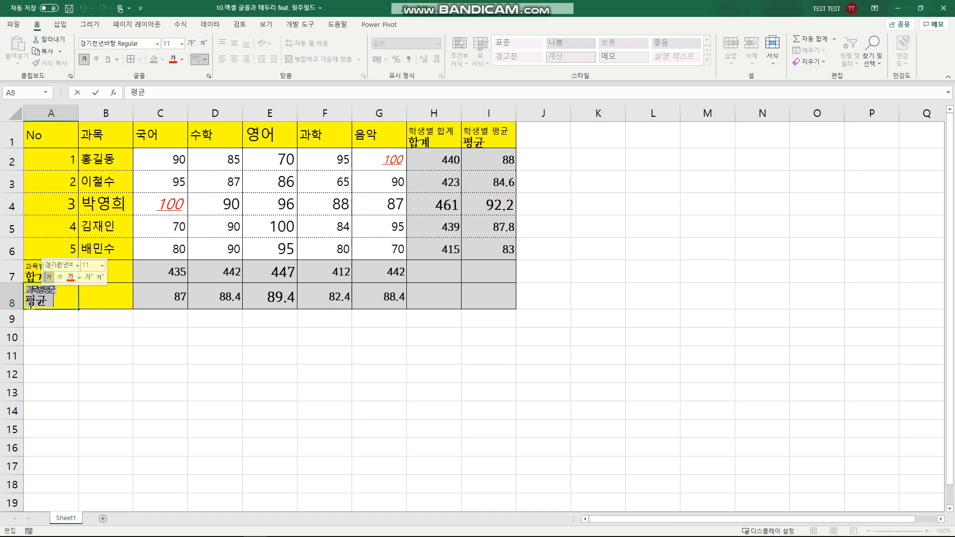
left_click(33, 331)
double_click(52, 296)
left_click(38, 336)
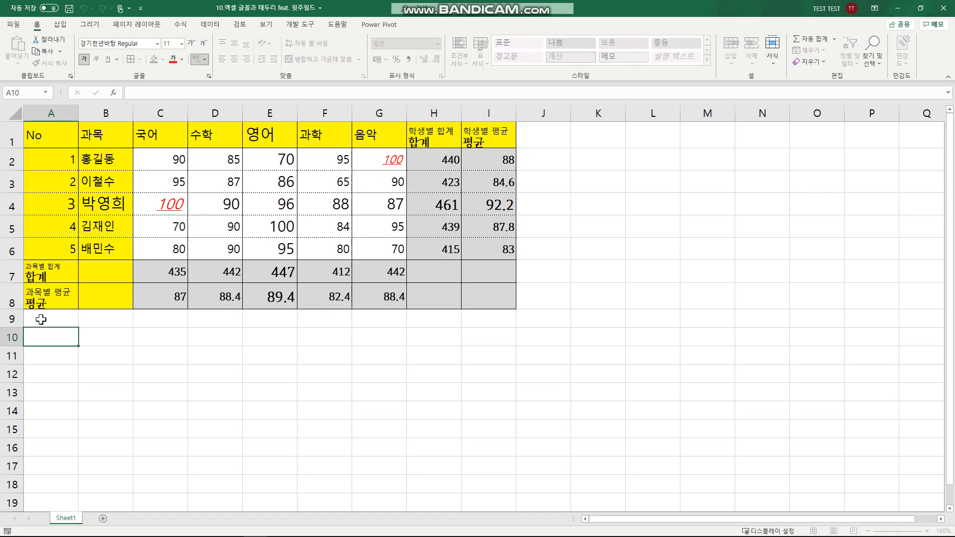
- Set the phonetic guide font size of the 평균 label in cell A8 to 6
left_click(72, 287)
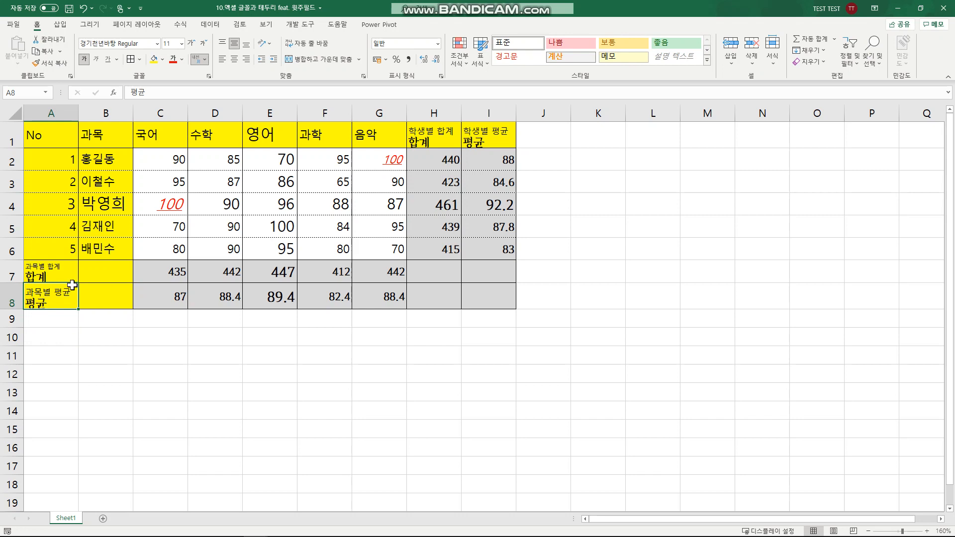
left_click(206, 63)
left_click(227, 103)
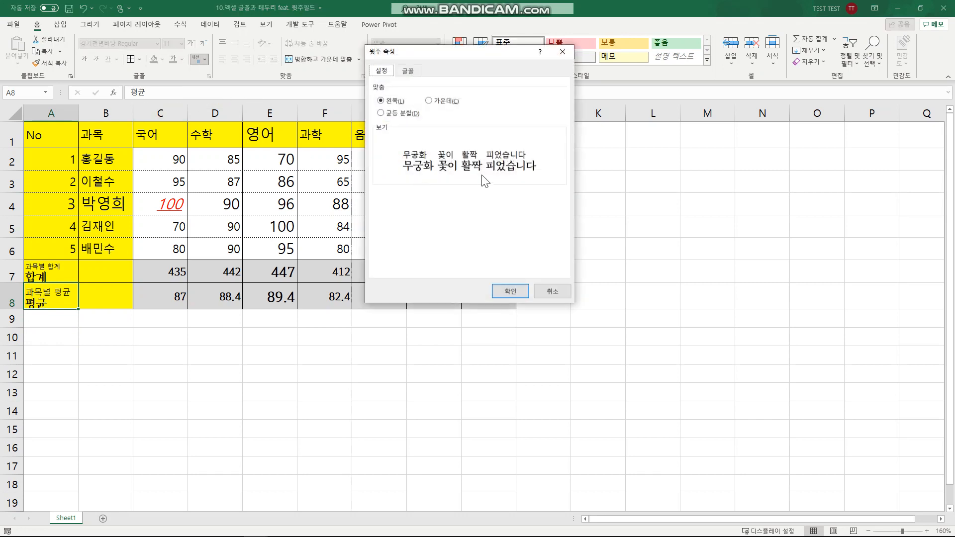
left_click(411, 70)
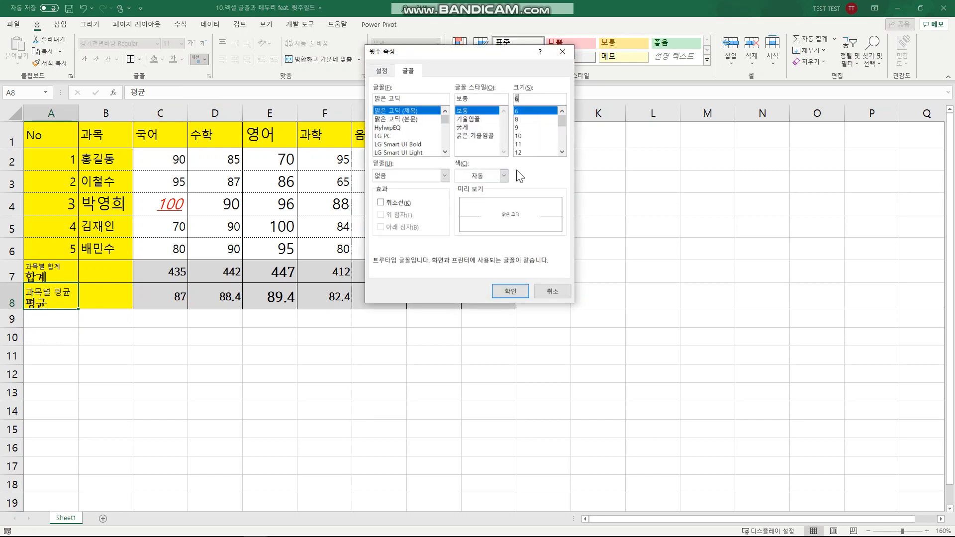
left_click(510, 291)
left_click(320, 367)
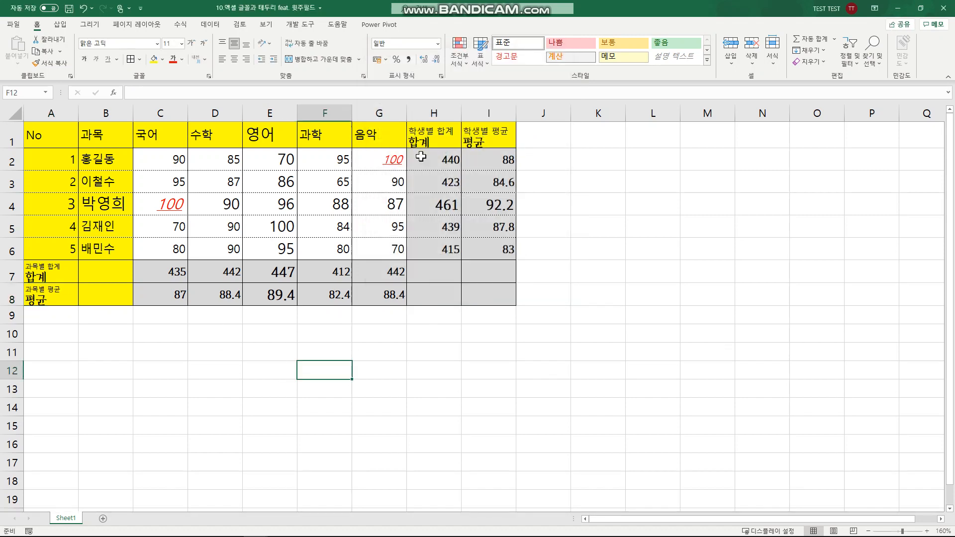
- Set the phonetic guide font size of the 합계 header in cell H1 to 6, keeping its phonetic field shown
left_click(436, 133)
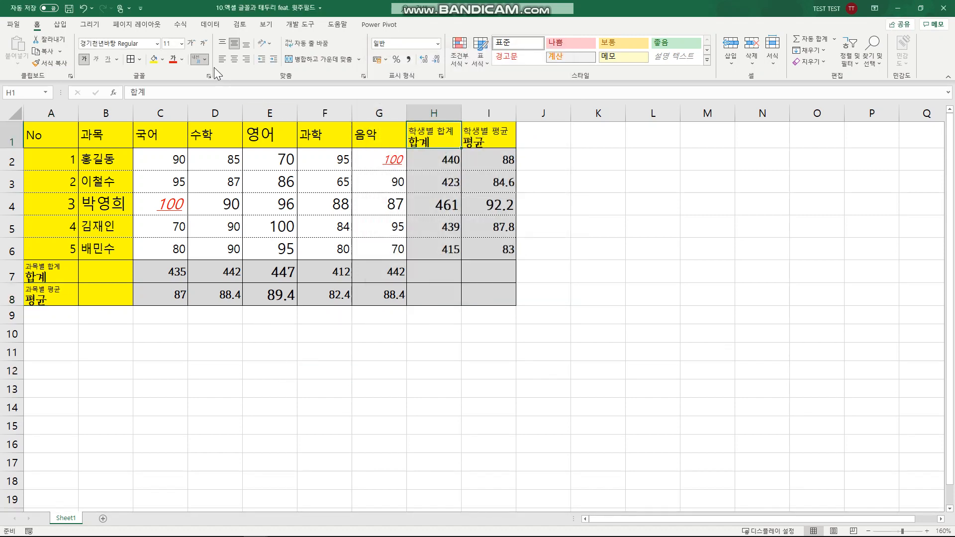
left_click(201, 58)
left_click(202, 60)
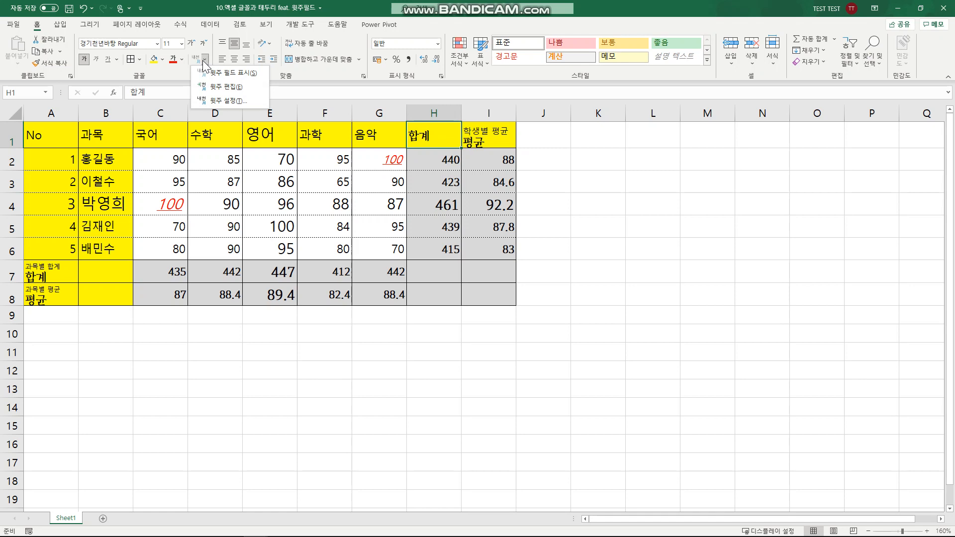
left_click(208, 68)
left_click(207, 62)
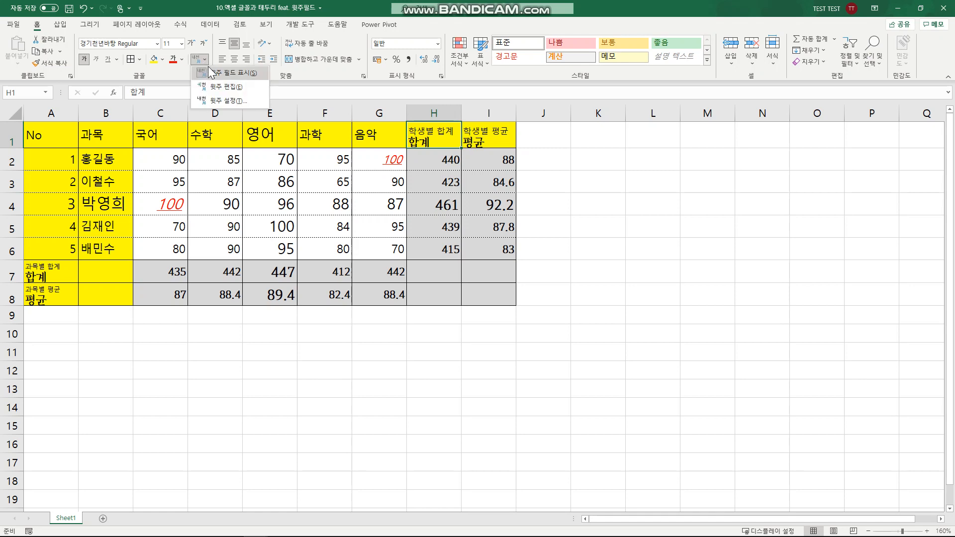
left_click(218, 105)
left_click(408, 71)
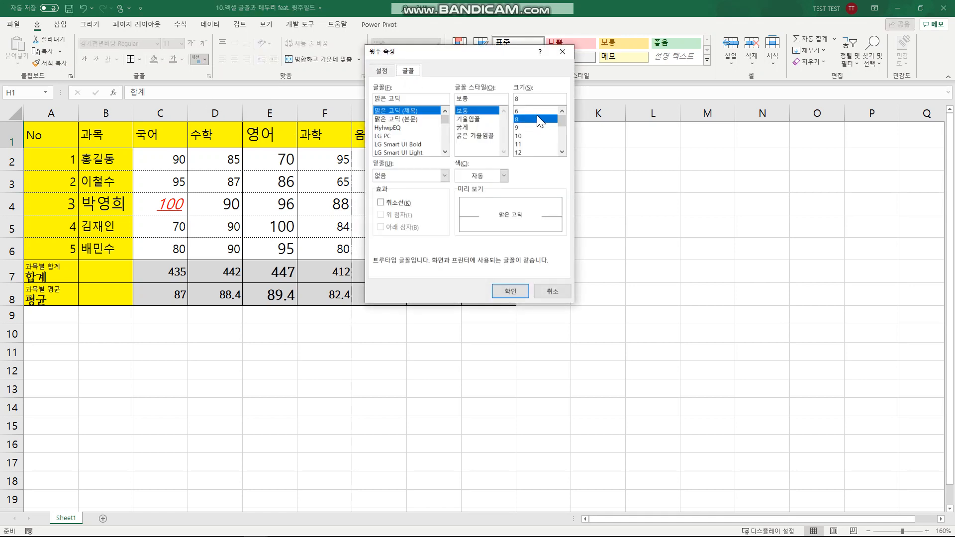
left_click(504, 291)
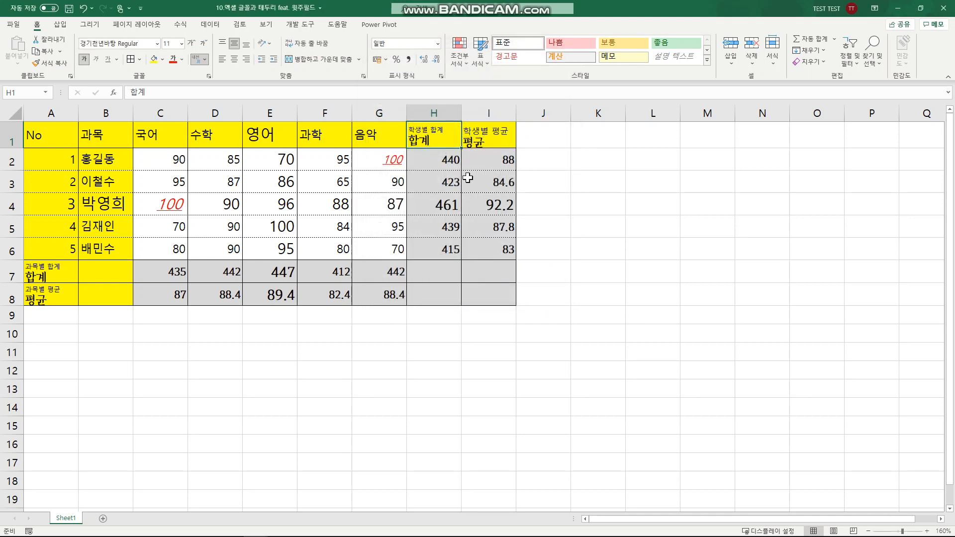
- Set the phonetic guide font size of the 평균 header in cell I1 to 6
left_click(487, 140)
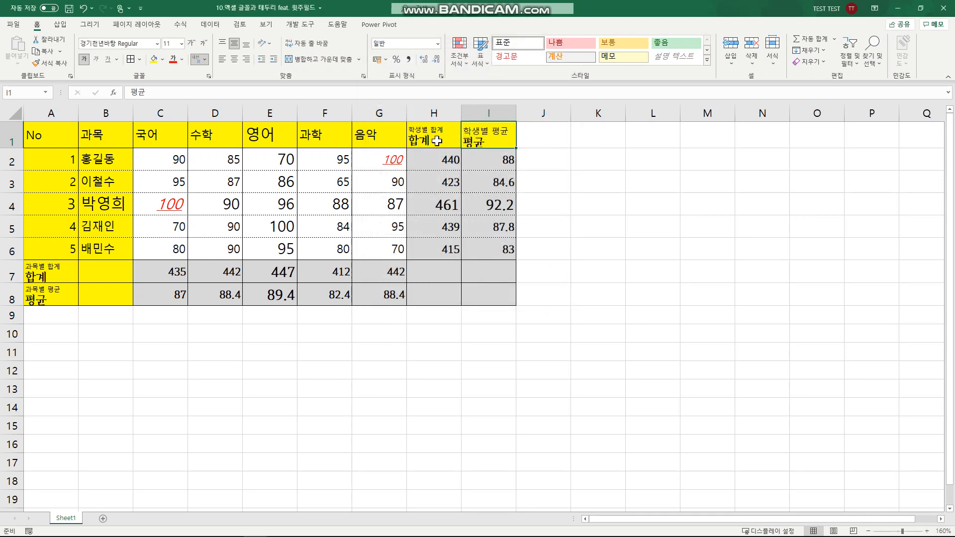
left_click(204, 60)
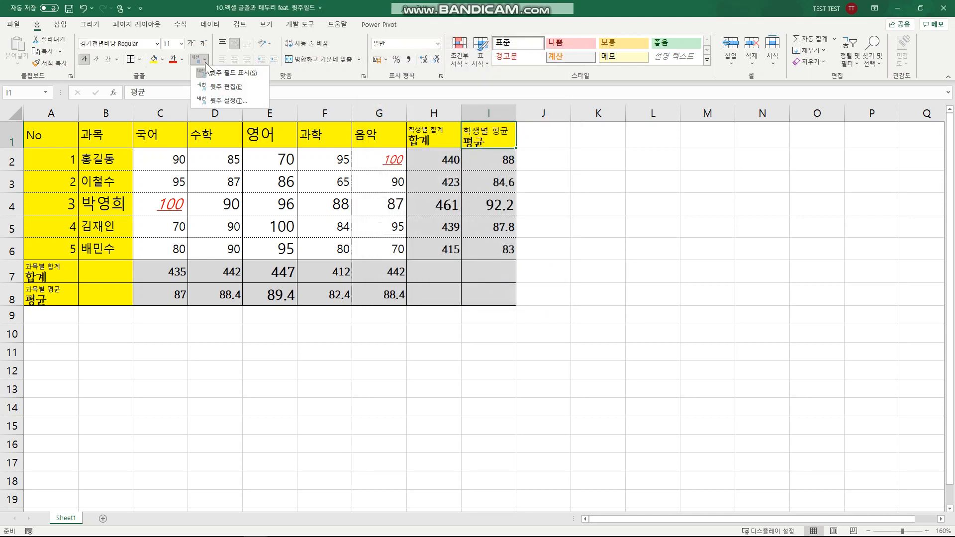
left_click(216, 101)
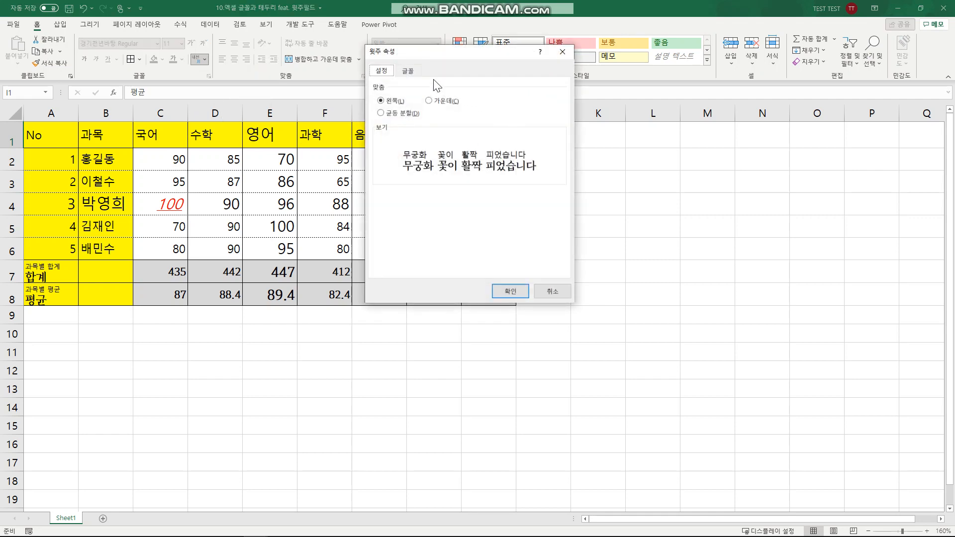
left_click(408, 71)
left_click(528, 112)
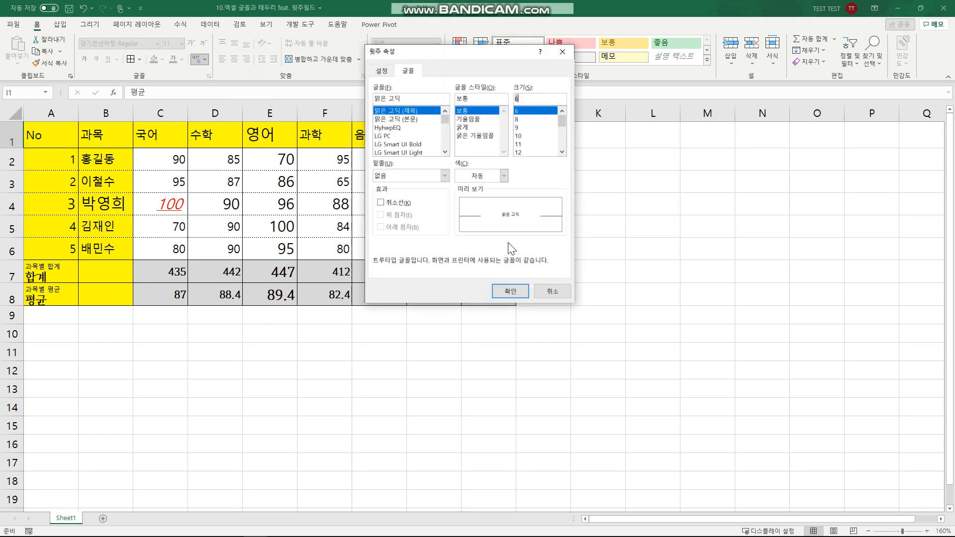
left_click(511, 288)
left_click(357, 344)
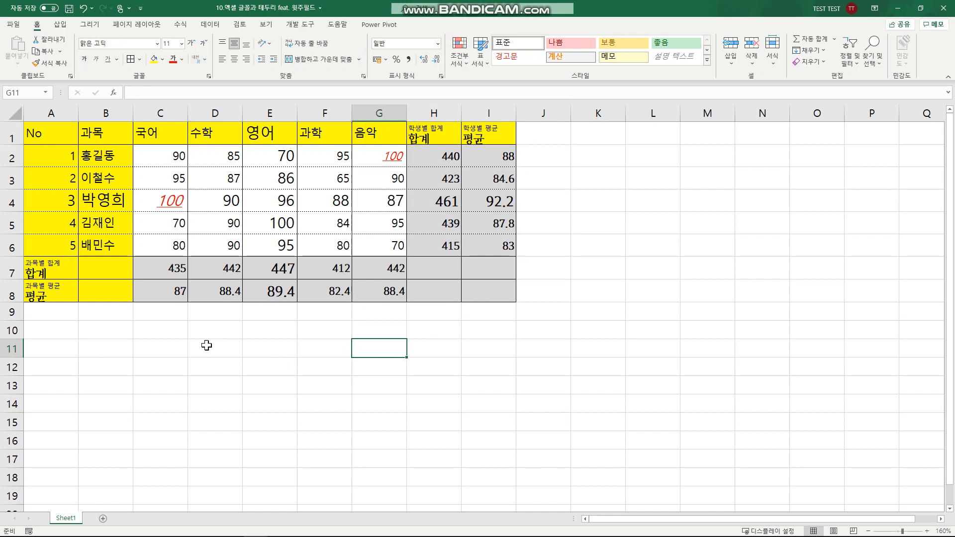
- Enter 이 in cell C11 and convert it to the Hanja character 李
left_click(166, 350)
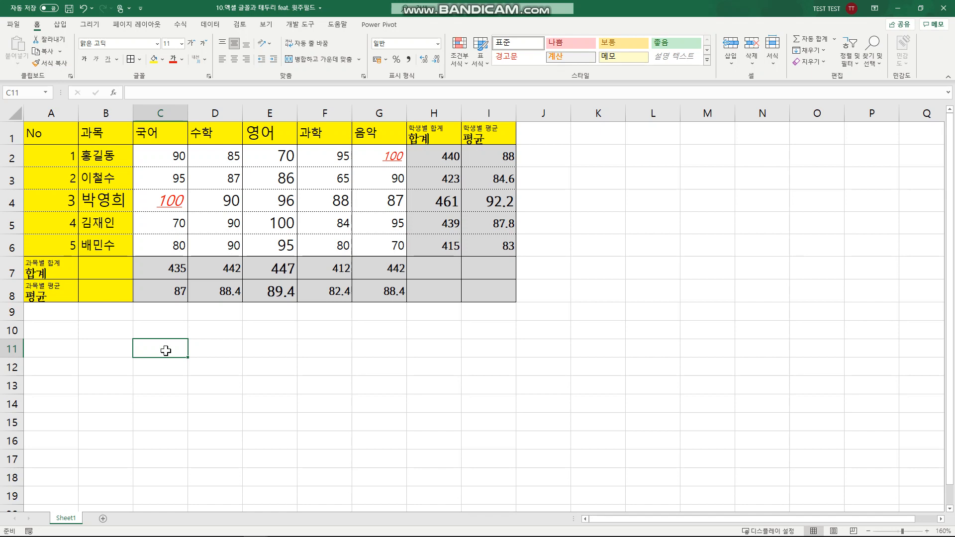
type("이")
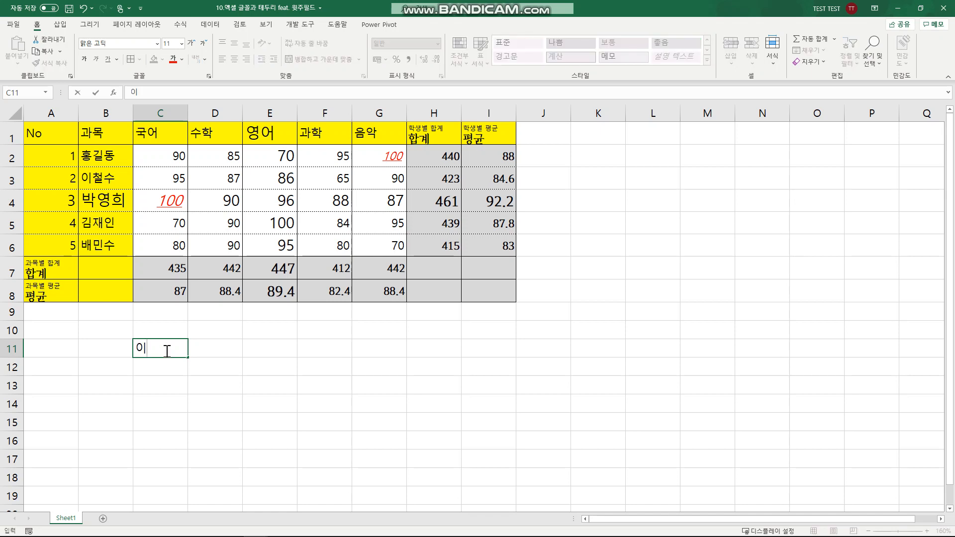
key("Hangul_Hanja")
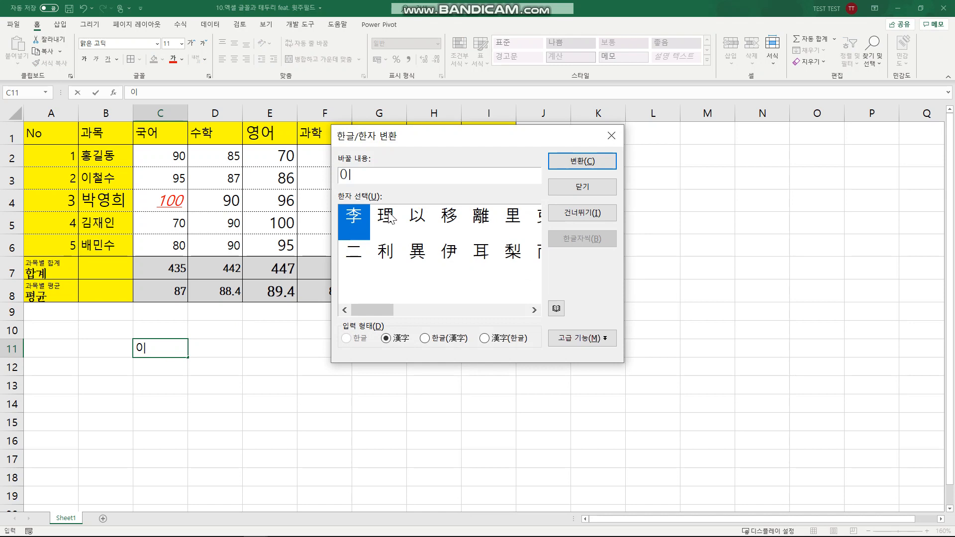
left_click(566, 163)
left_click(294, 323)
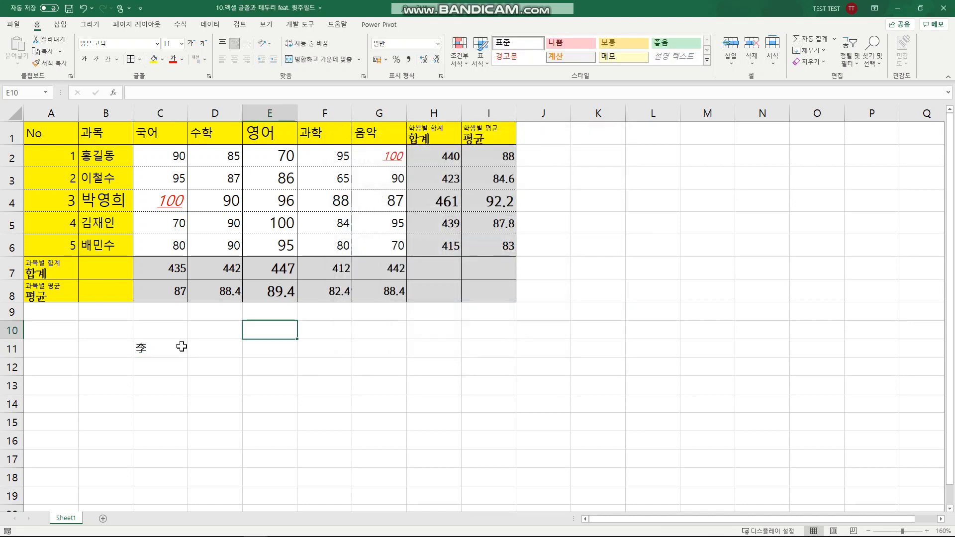
- Add the phonetic guide text 오얏나무 이 to the 李 character in cell C11
left_click(176, 346)
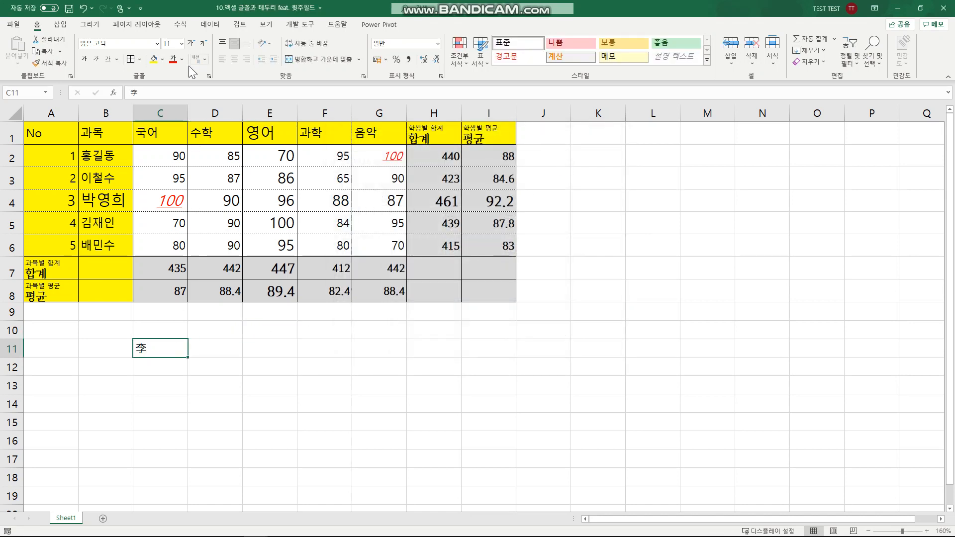
left_click(206, 60)
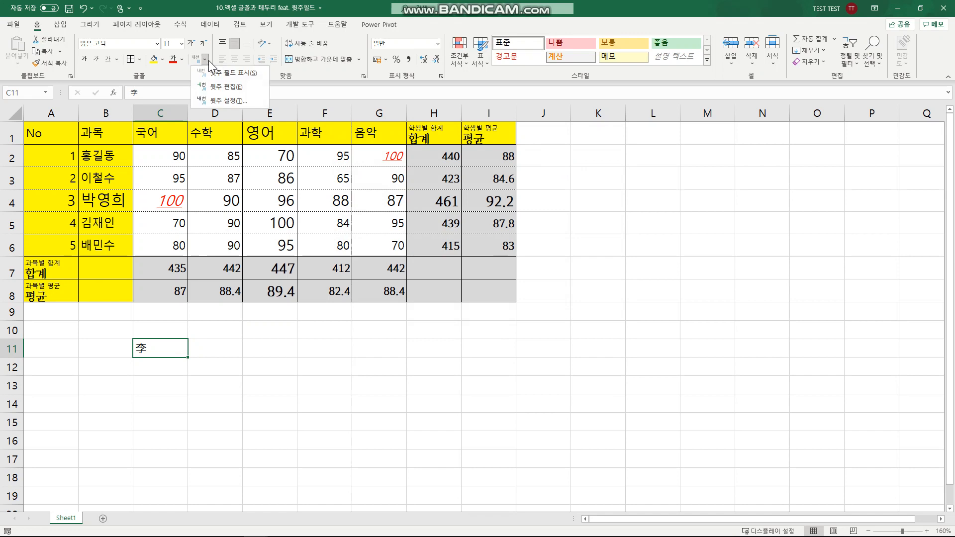
left_click(225, 86)
type("dh")
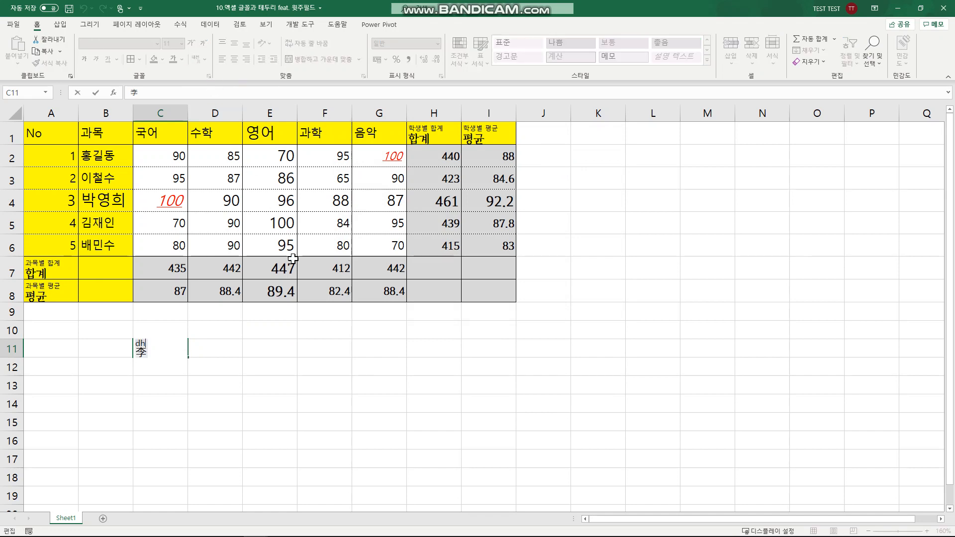
type("di")
key("BackSpace")
key("BackSpace")
key("BackSpace")
key("BackSpace")
key("Hangul")
type("오야ㅅ나무")
key("Return")
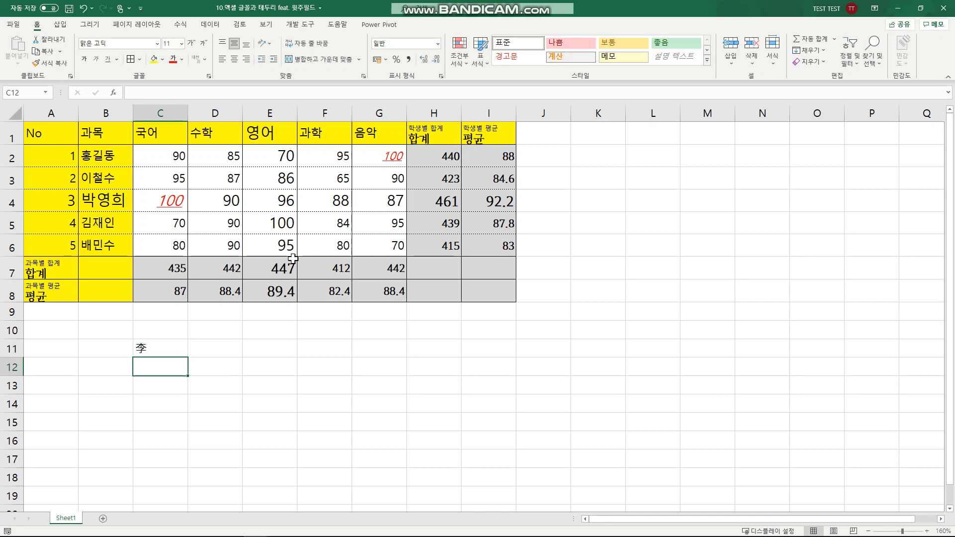
- Show the phonetic field above the 李 character in cell C11
left_click(181, 343)
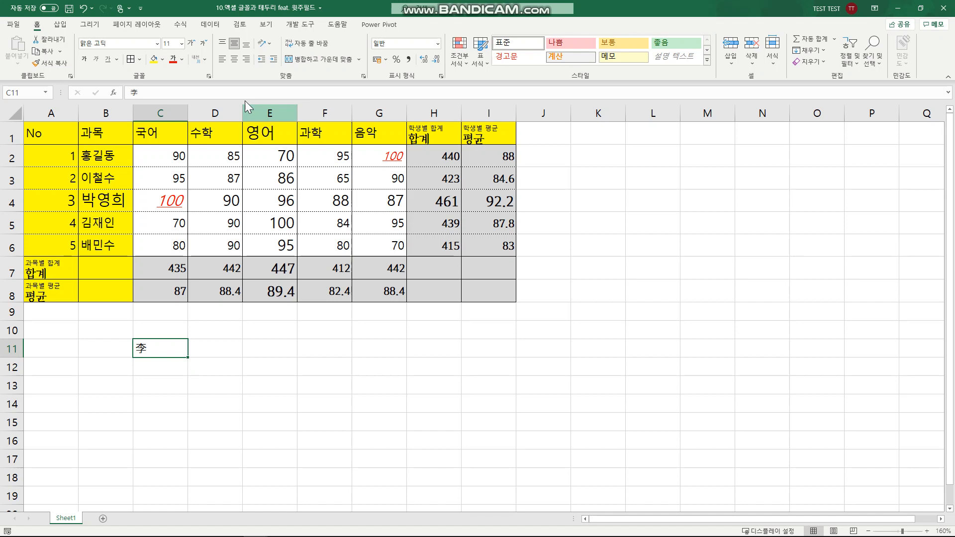
left_click(204, 59)
left_click(214, 73)
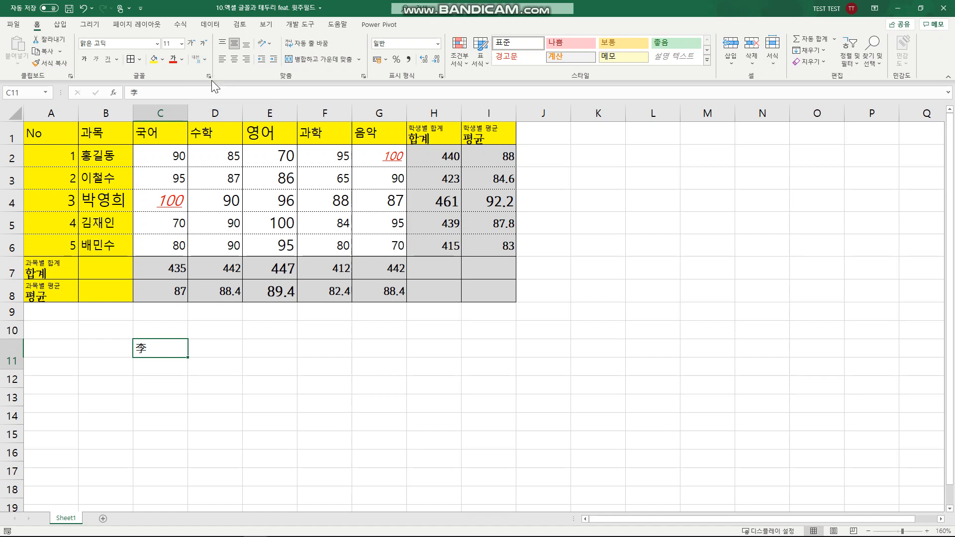
left_click(254, 371)
left_click(164, 360)
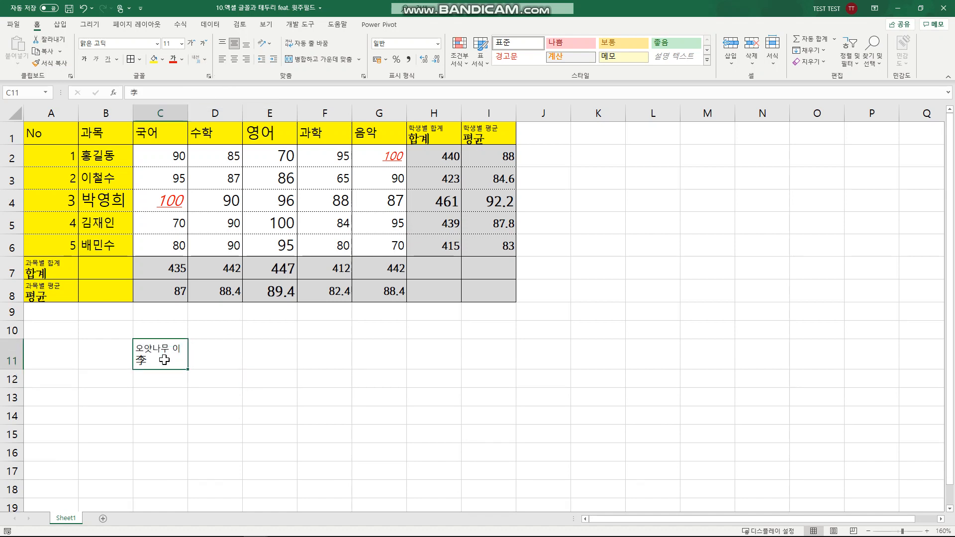
left_click(254, 377)
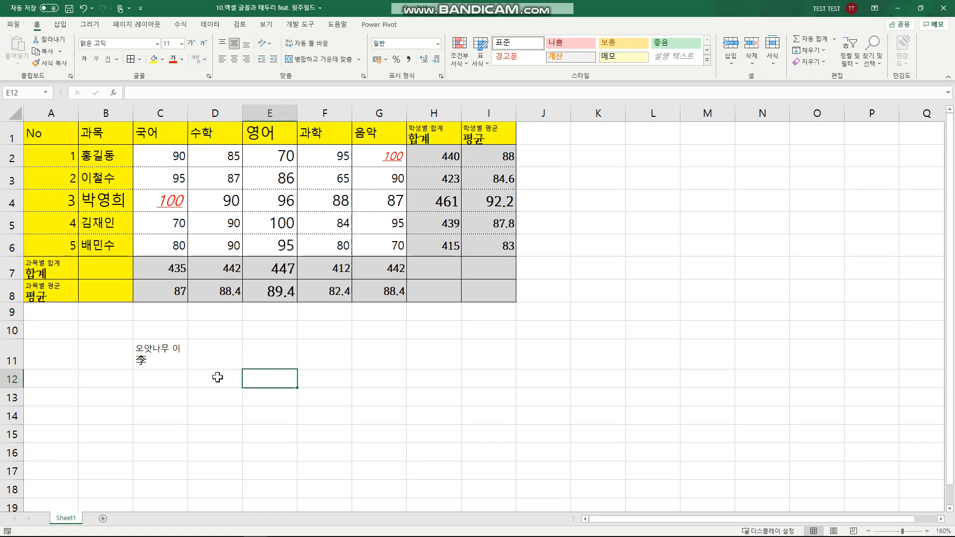
- Set the font size of the 李 character in cell C11 to 22
left_click(164, 366)
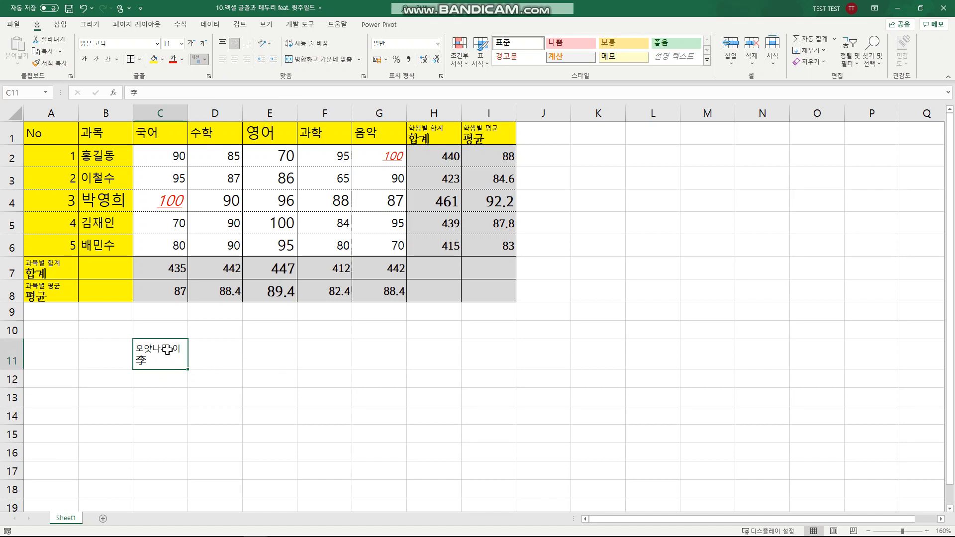
left_click(181, 44)
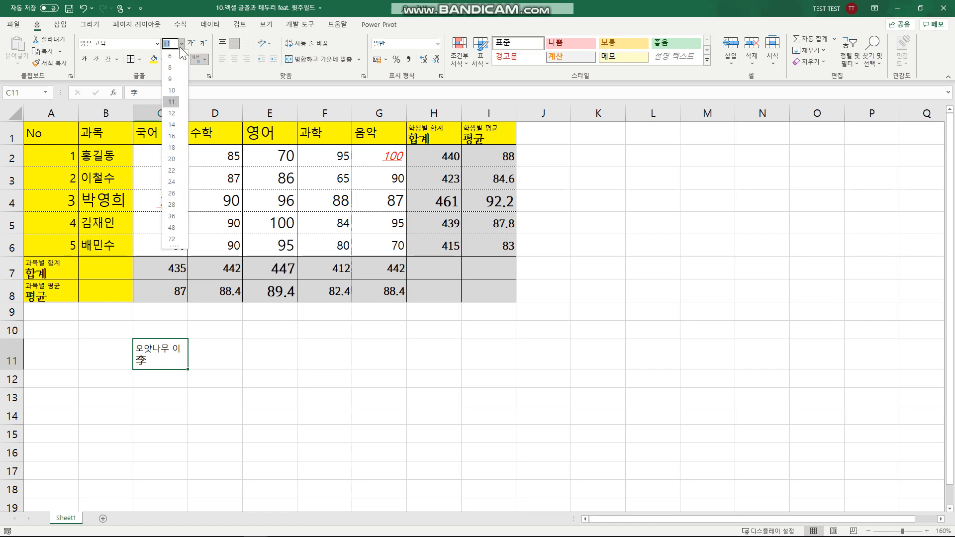
left_click(171, 170)
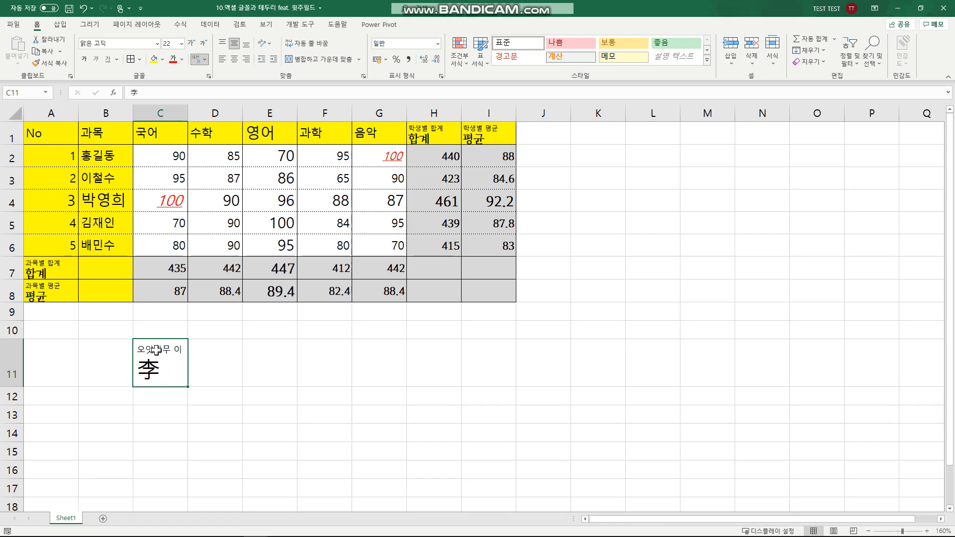
- Set the font size of the phonetic guide above the 李 character in cell C11 to 6
left_click(205, 59)
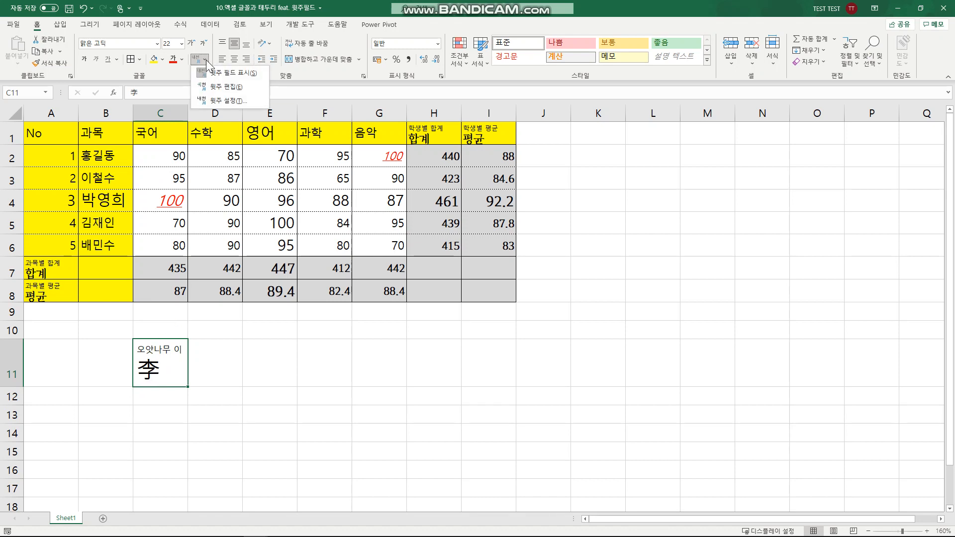
left_click(222, 101)
left_click(408, 70)
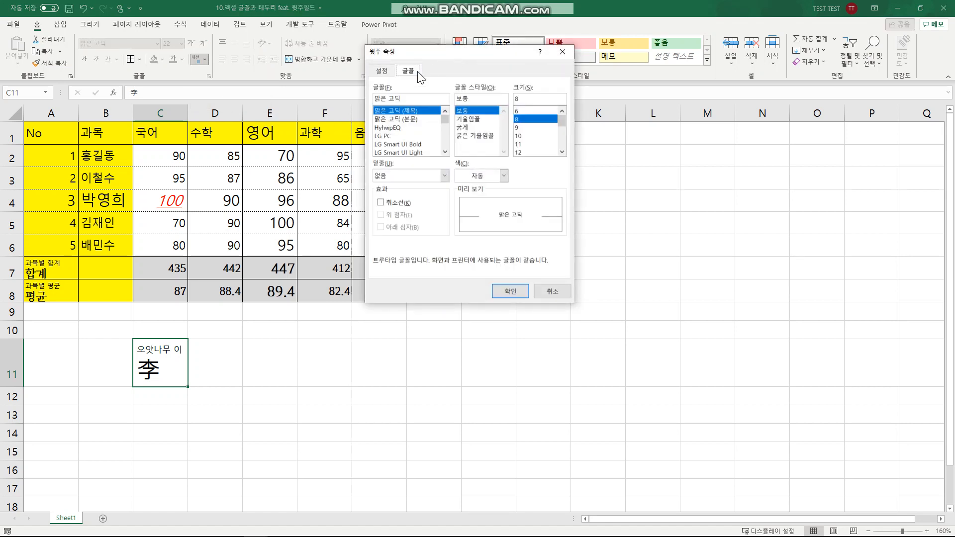
left_click(521, 111)
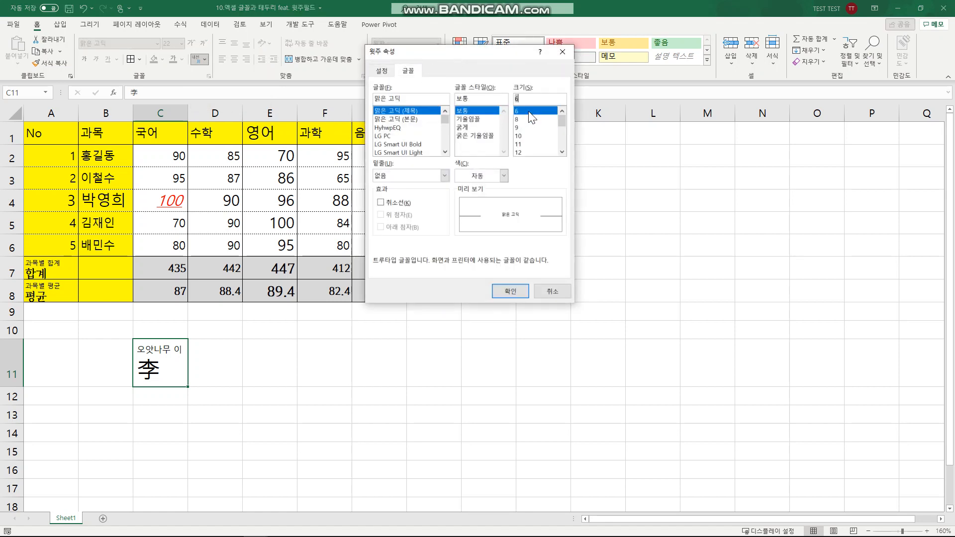
left_click(511, 293)
left_click(372, 351)
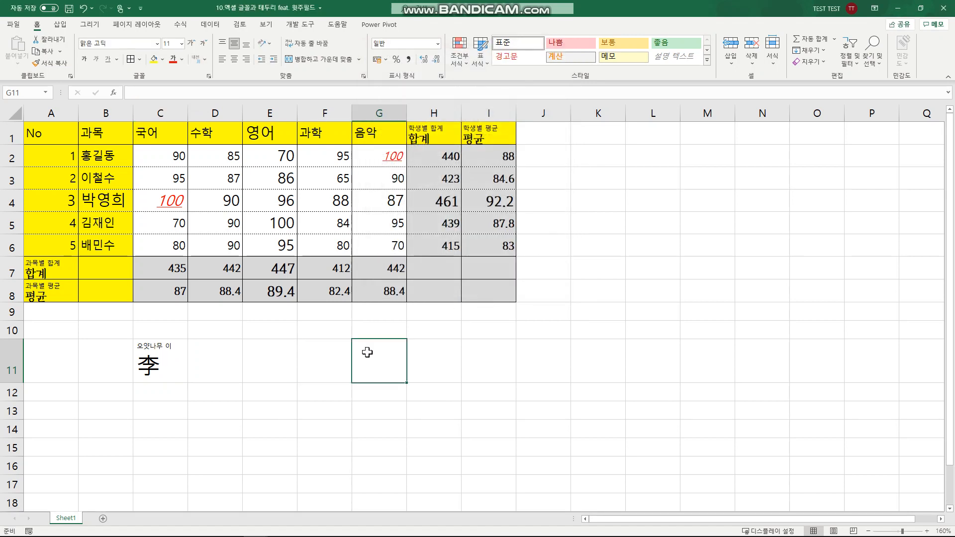
- Fill cell C11 containing the 李 character with yellow
left_click(172, 367)
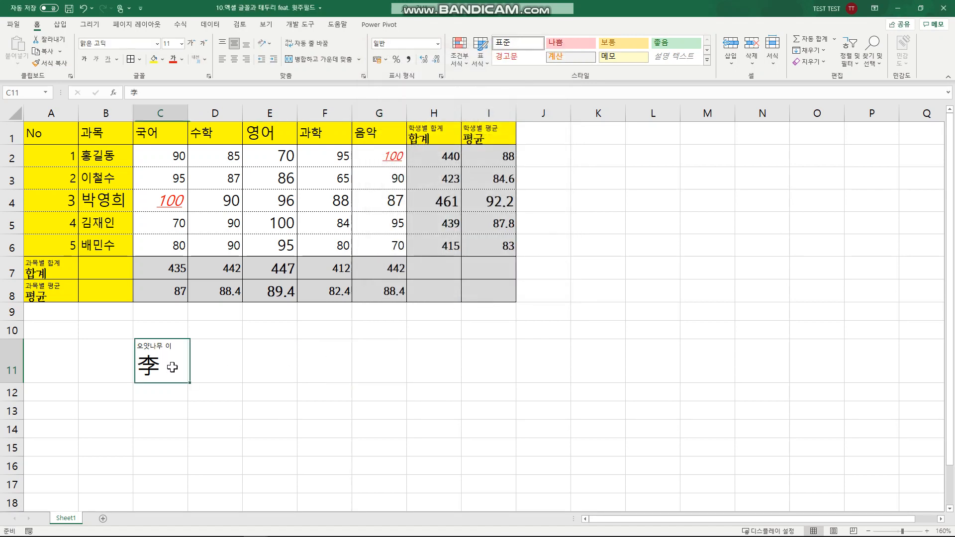
left_click(154, 66)
left_click(271, 342)
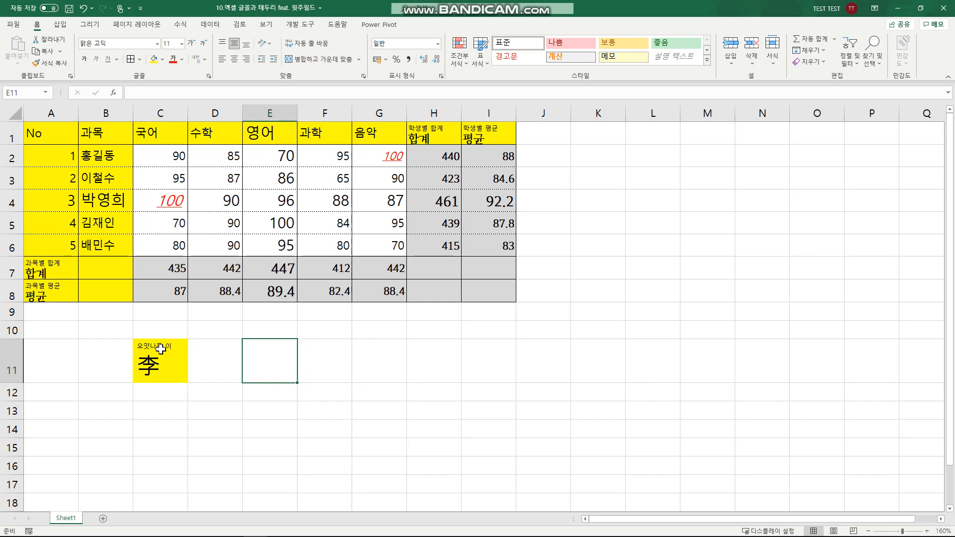